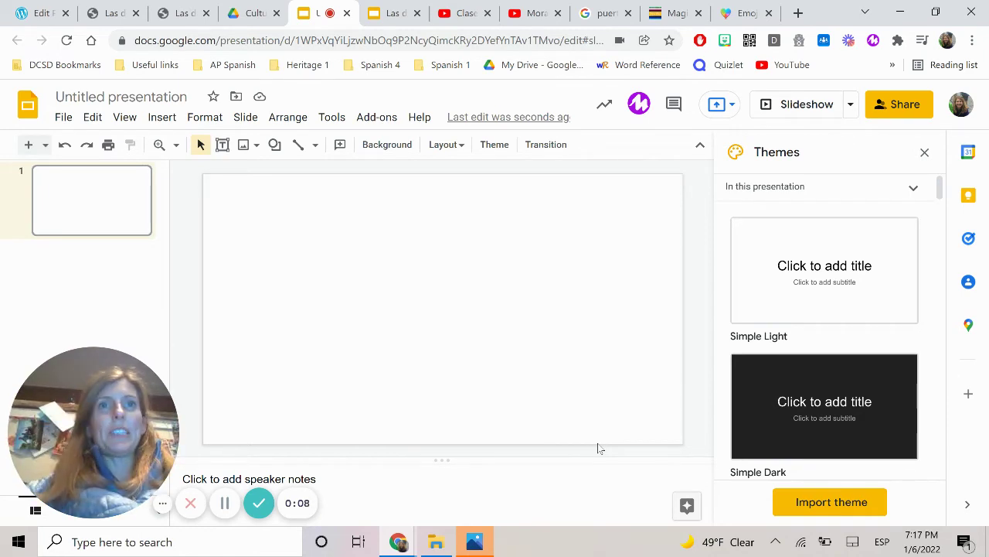
Close the Themes pane and copy the web address of the Morat Instagram live video from its YouTube page.
{"action": "left_click", "coordinate": [924, 153]}
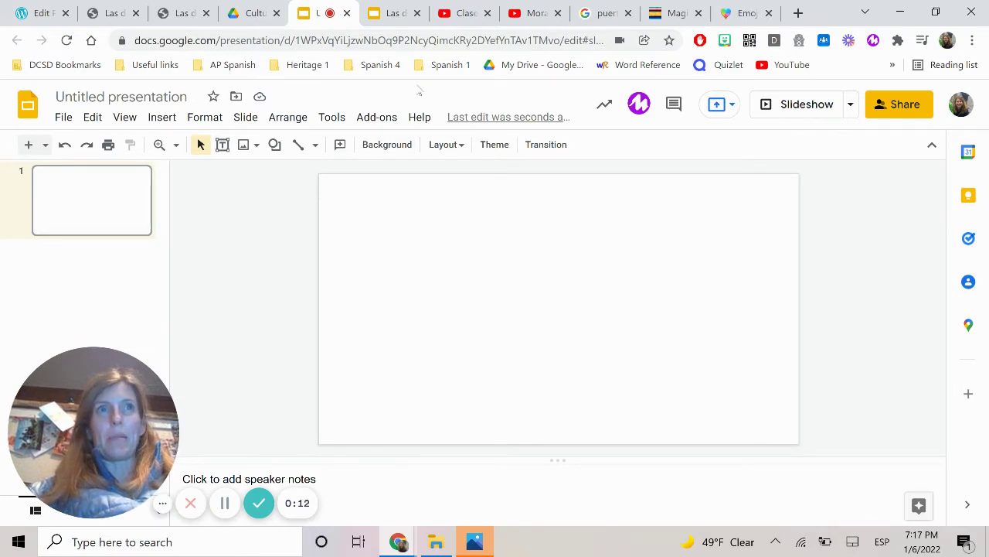
{"action": "left_click", "coordinate": [535, 13]}
{"action": "left_click", "coordinate": [300, 39]}
{"action": "right_click", "coordinate": [308, 40]}
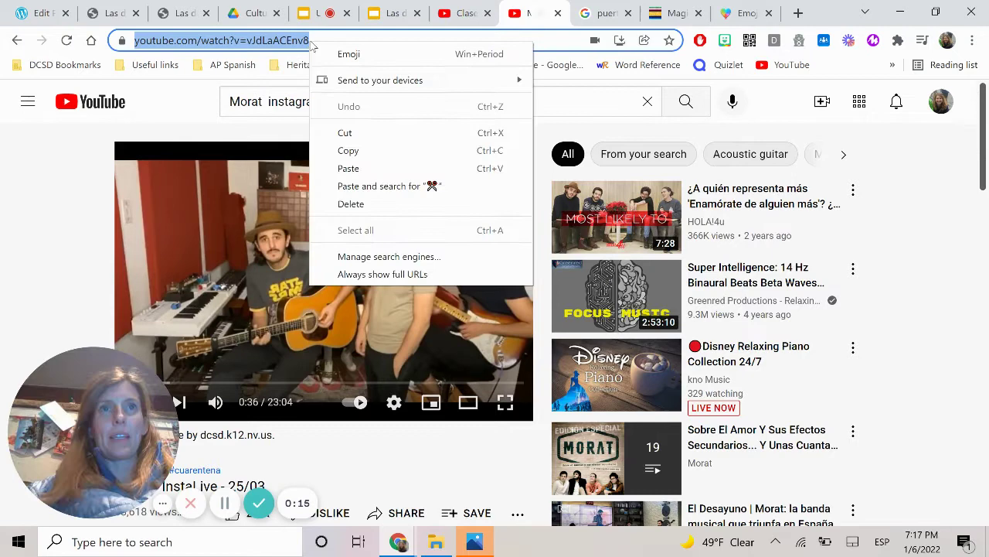
{"action": "left_click", "coordinate": [349, 151]}
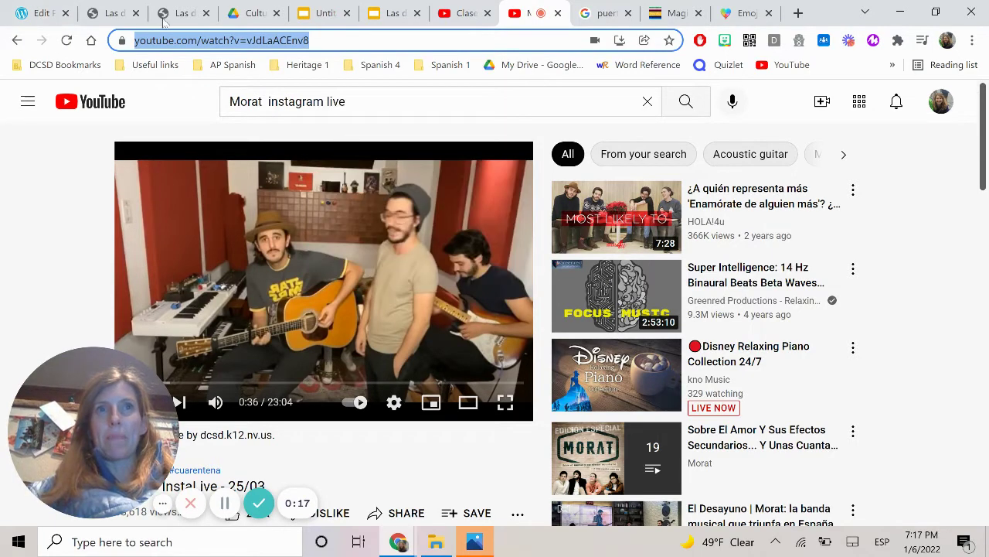
Insert the Morat - InstaLive - 25/03 video into the blank slide by searching YouTube for the copied address.
{"action": "left_click", "coordinate": [337, 11]}
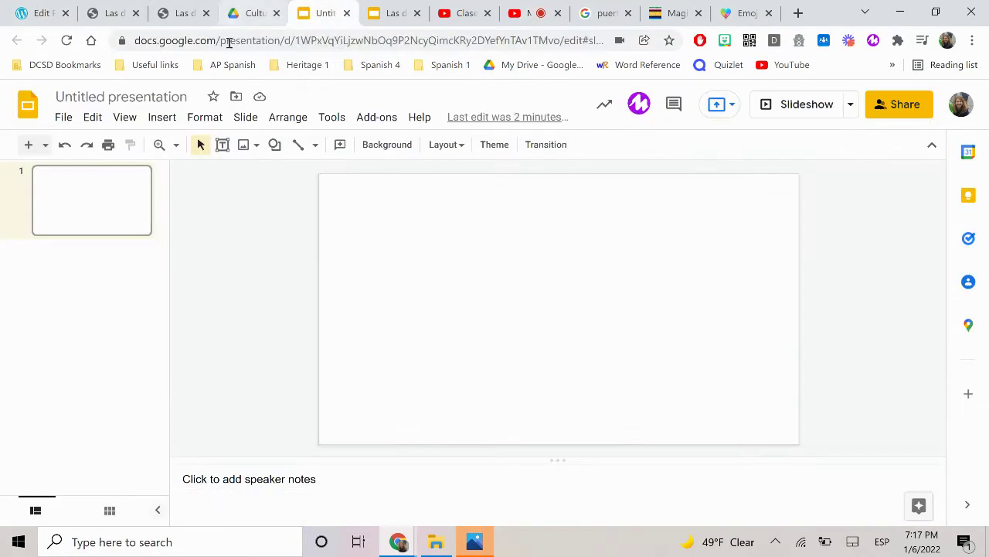
{"action": "left_click", "coordinate": [163, 119]}
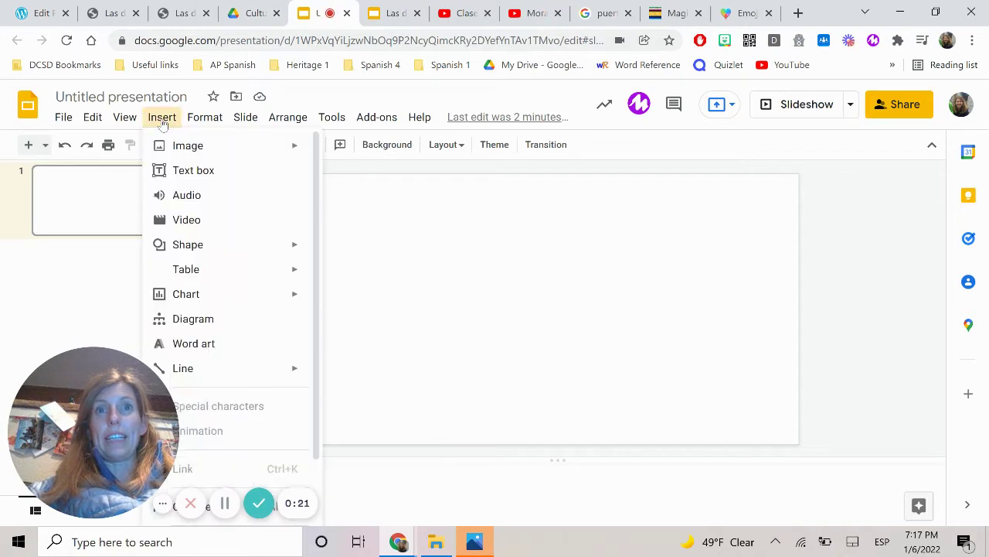
{"action": "left_click", "coordinate": [186, 221]}
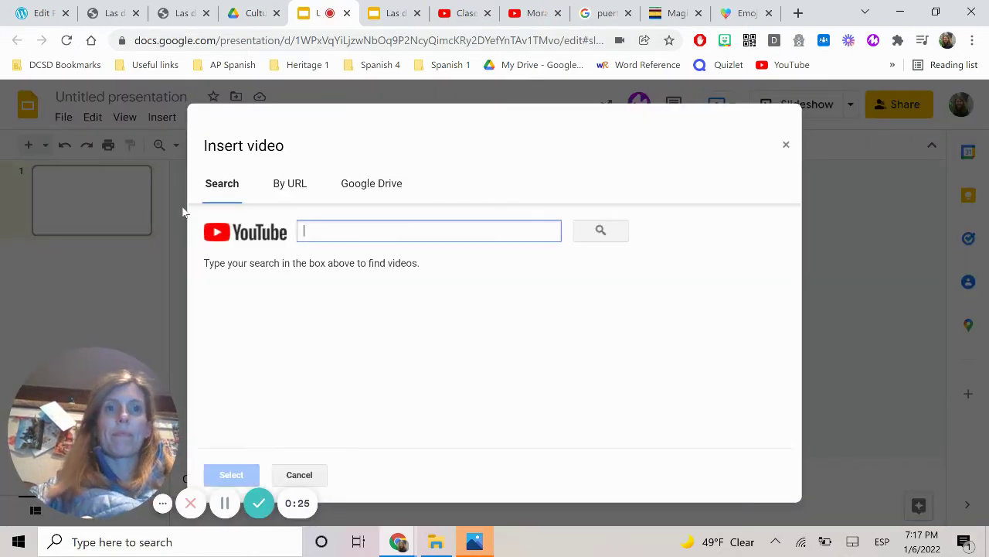
{"action": "key", "text": "ctrl+v"}
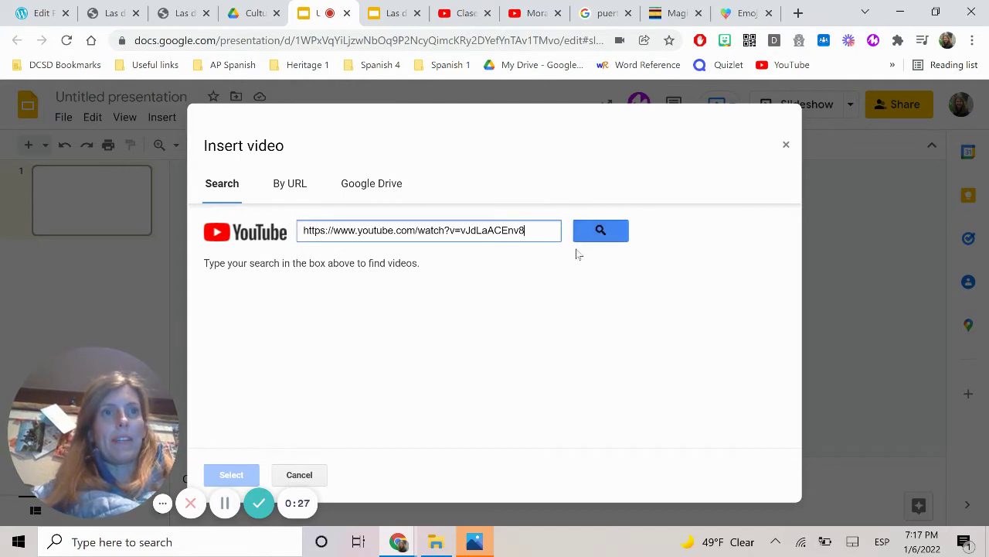
{"action": "left_click", "coordinate": [600, 230]}
{"action": "left_click", "coordinate": [376, 332]}
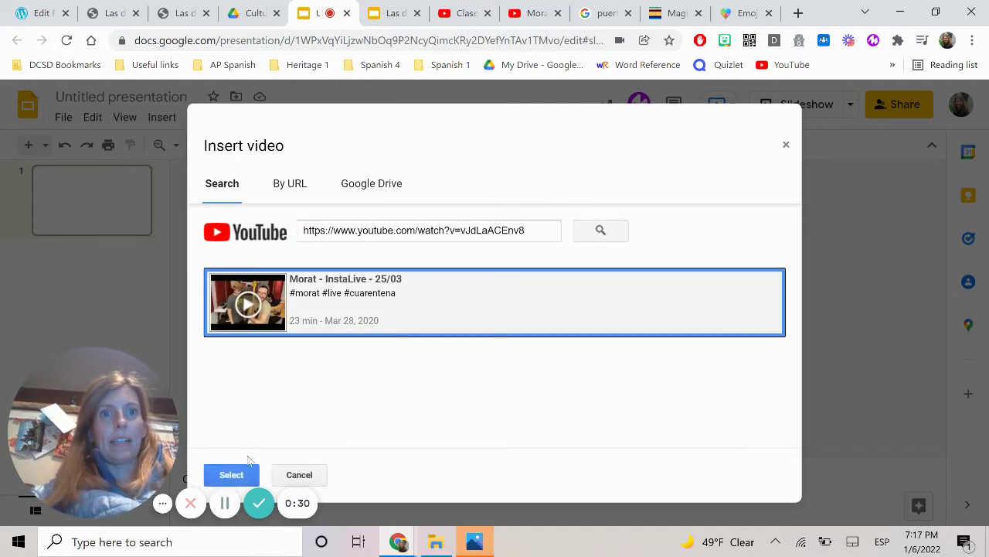
{"action": "left_click", "coordinate": [232, 474]}
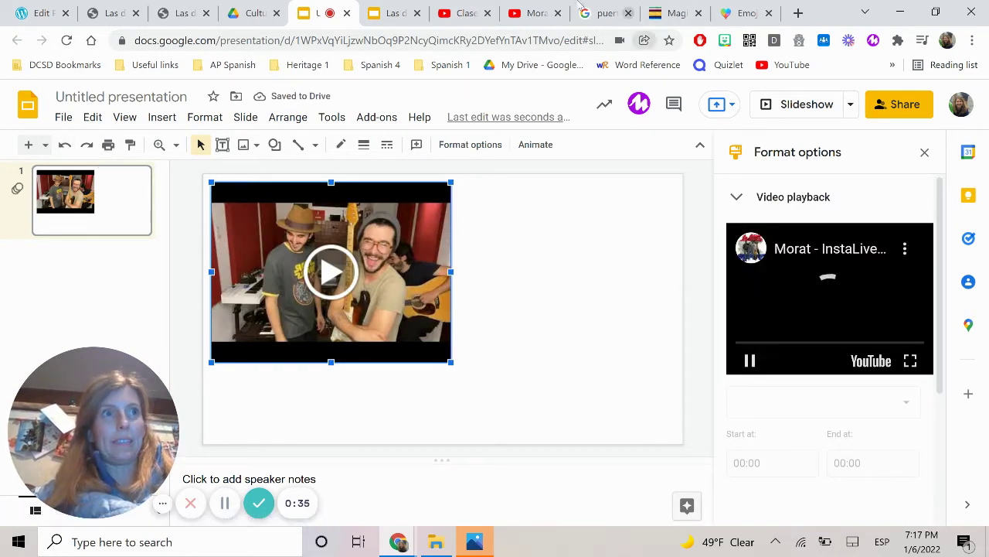
{"action": "left_click", "coordinate": [923, 154]}
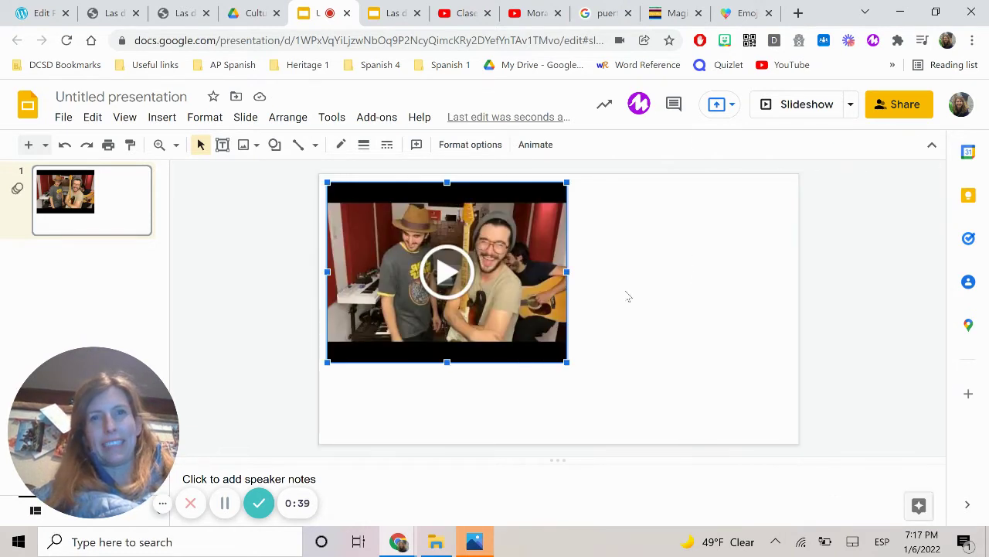
Play the embedded video briefly on the slide and pause it.
{"action": "left_click", "coordinate": [511, 269]}
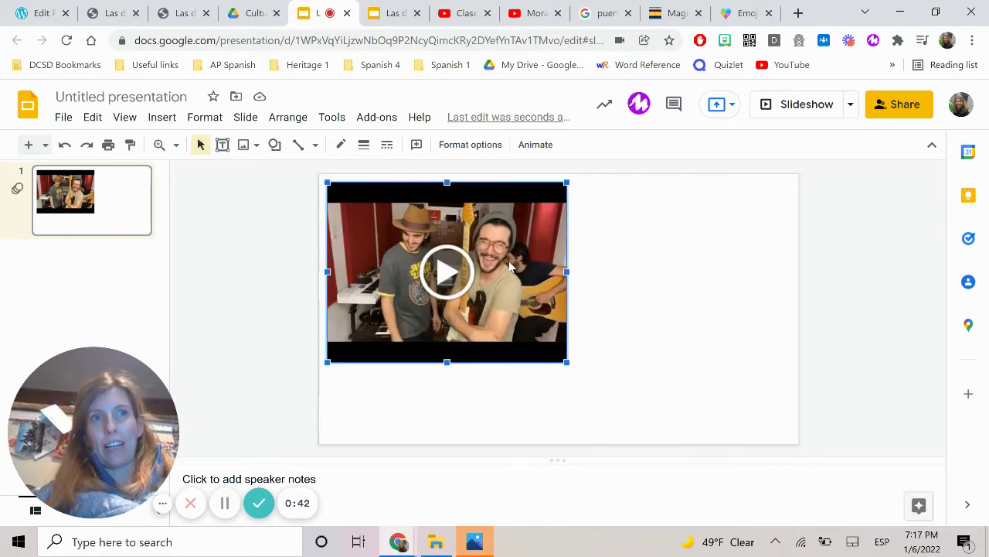
{"action": "left_click", "coordinate": [466, 283]}
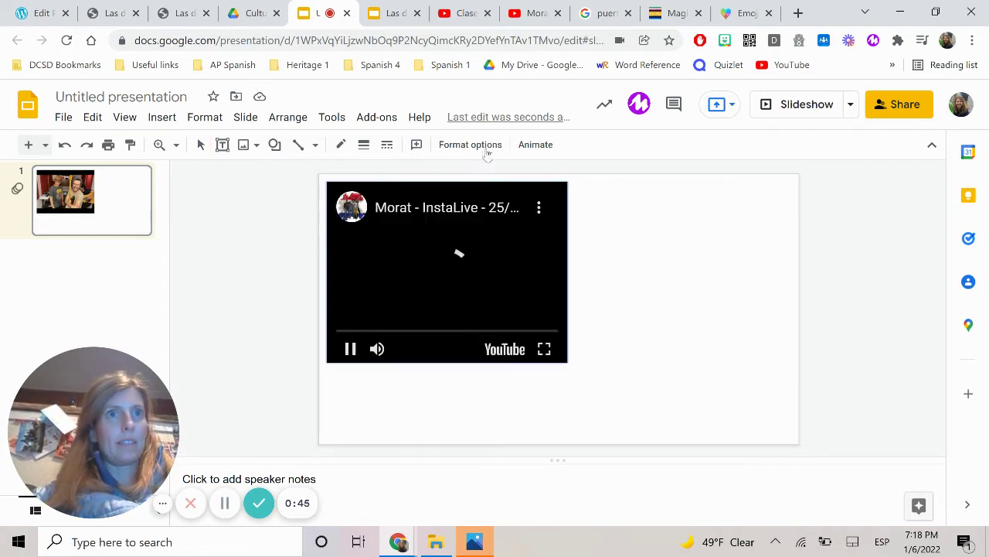
{"action": "left_click", "coordinate": [355, 349]}
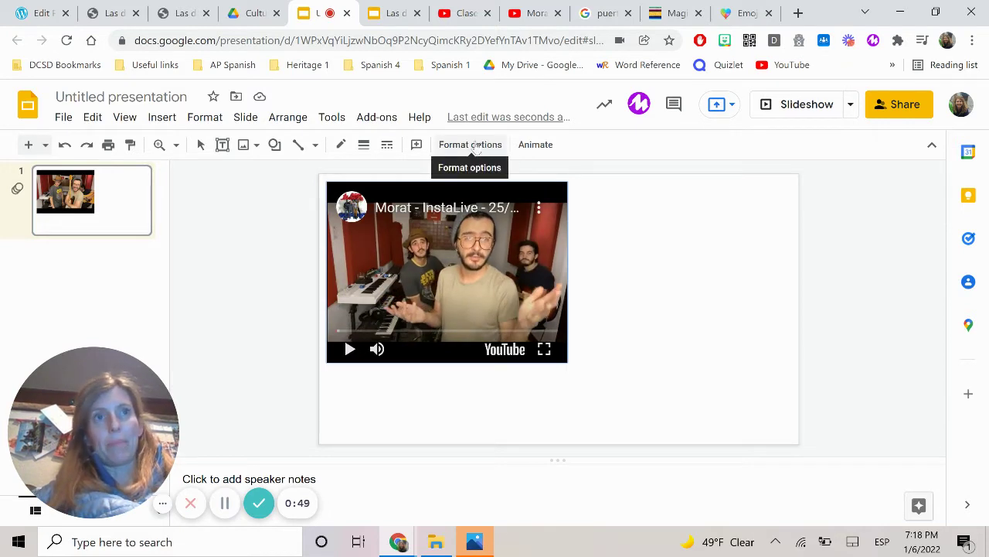
Open the video's format options and examine the playback mode, start and end times, and audio setting.
{"action": "left_click", "coordinate": [469, 147]}
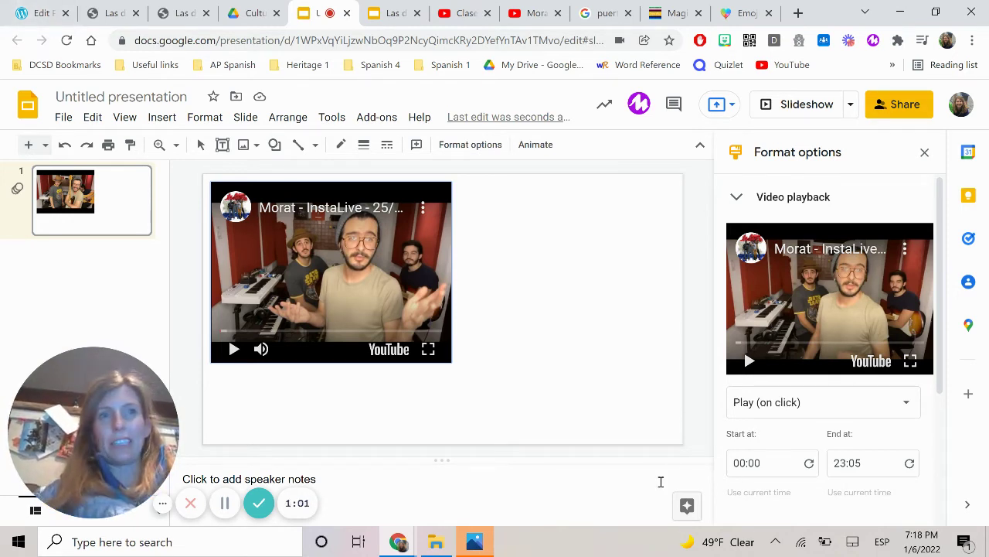
{"action": "scroll", "coordinate": [807, 348], "scroll_direction": "down", "scroll_amount": 1}
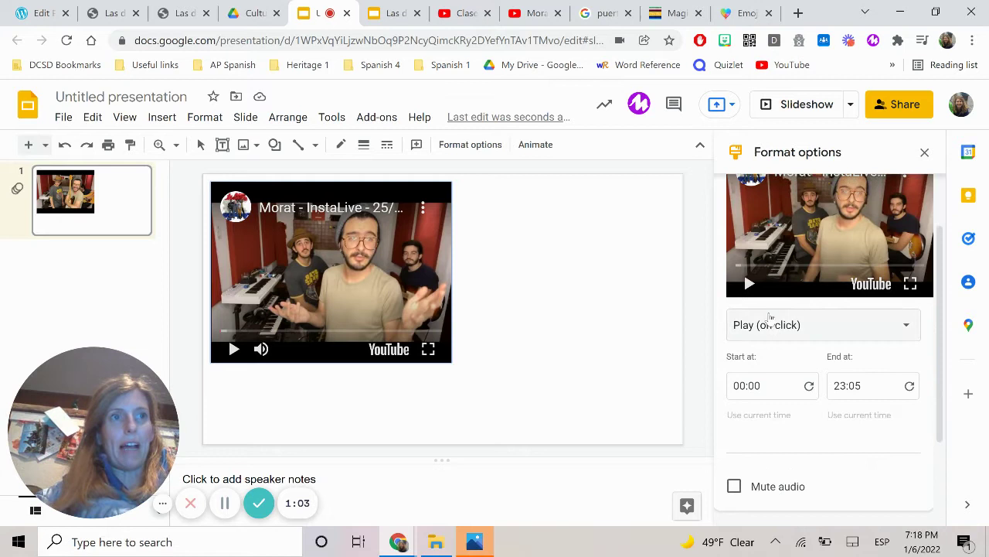
{"action": "scroll", "coordinate": [784, 351], "scroll_direction": "up", "scroll_amount": 1}
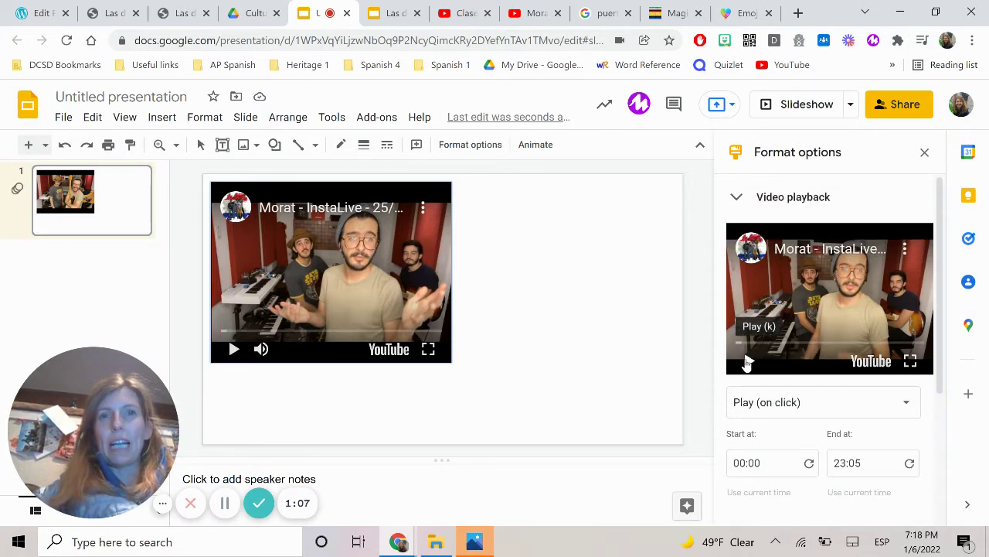
{"action": "scroll", "coordinate": [804, 381], "scroll_direction": "down", "scroll_amount": 1}
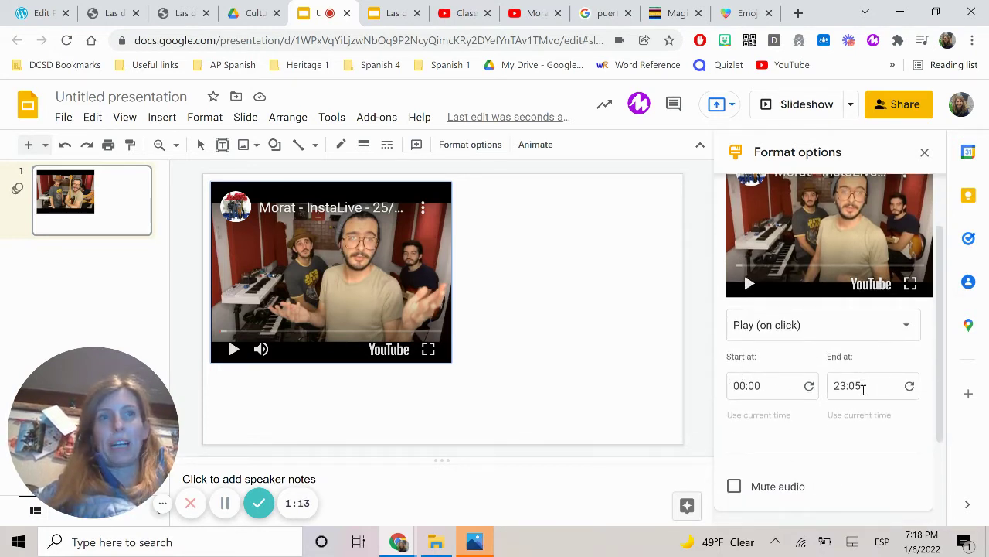
{"action": "scroll", "coordinate": [745, 300], "scroll_direction": "up", "scroll_amount": 1}
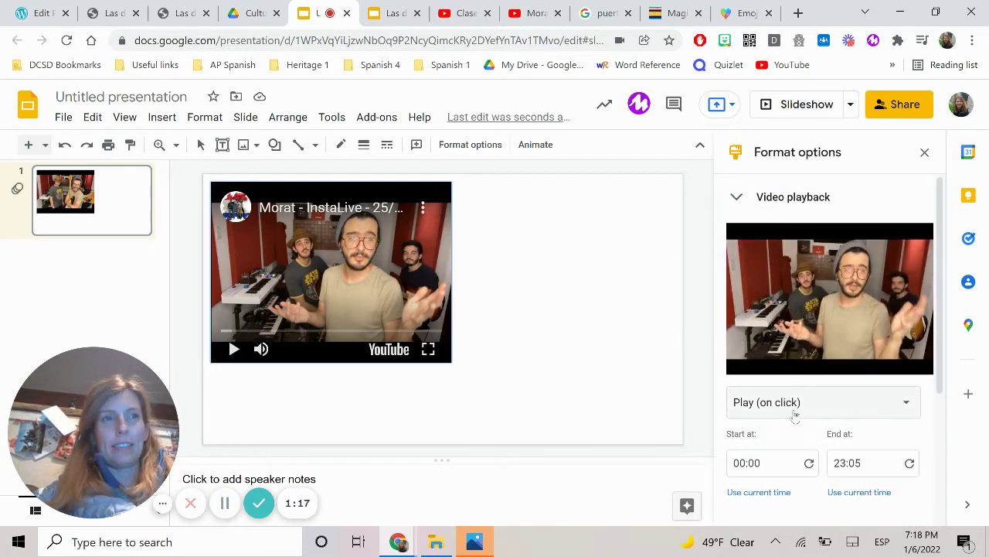
{"action": "scroll", "coordinate": [796, 418], "scroll_direction": "down", "scroll_amount": 1}
{"action": "scroll", "coordinate": [792, 406], "scroll_direction": "up", "scroll_amount": 1}
{"action": "scroll", "coordinate": [777, 414], "scroll_direction": "down", "scroll_amount": 1}
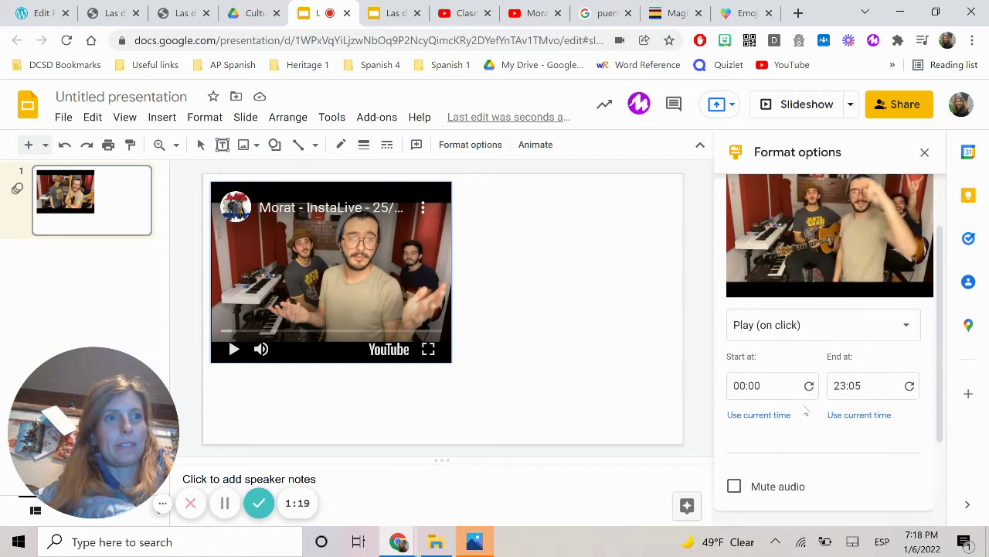
Try using the preview's current time, 00:05, as the video's start time and reset the start to 00:00.
{"action": "left_click", "coordinate": [758, 415]}
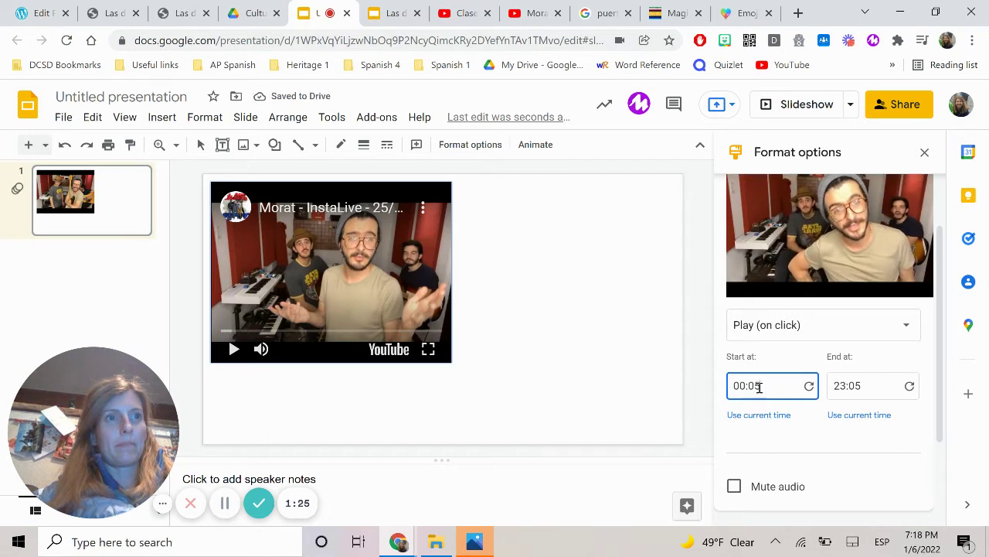
{"action": "key", "text": "BackSpace"}
{"action": "type", "text": "0"}
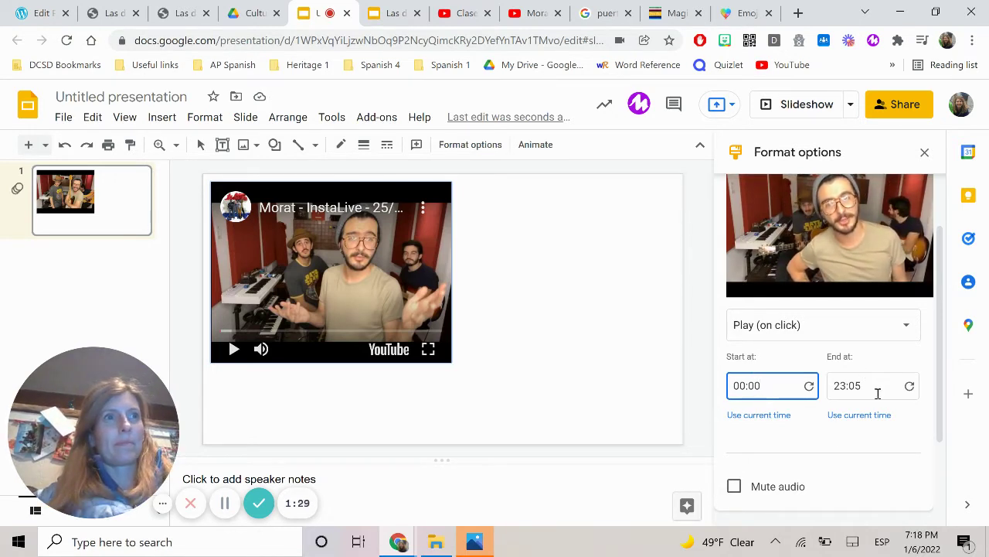
Play the preview to the wanted stopping point, pause it, and use its current time, 00:41, as the video's end time.
{"action": "scroll", "coordinate": [878, 393], "scroll_direction": "up", "scroll_amount": 1}
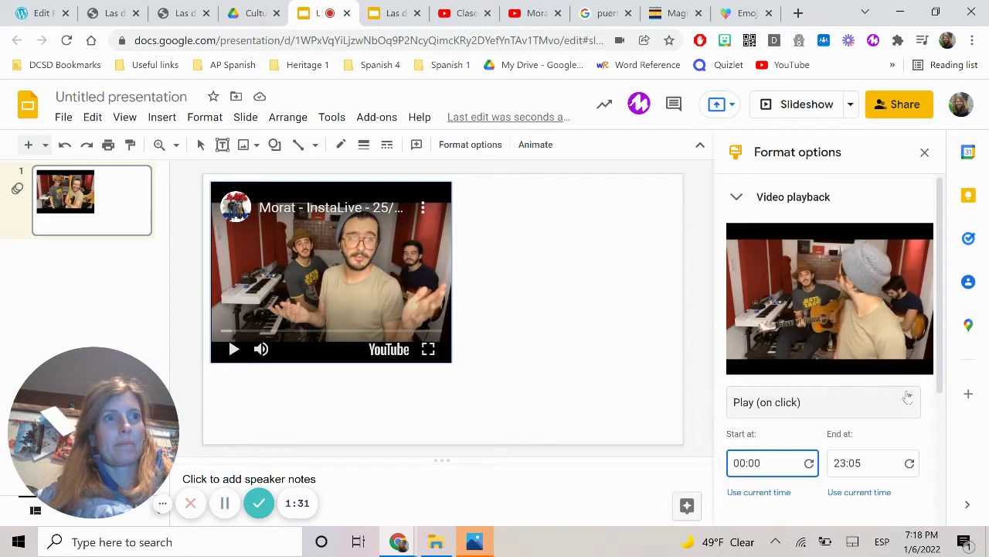
{"action": "scroll", "coordinate": [909, 396], "scroll_direction": "down", "scroll_amount": 1}
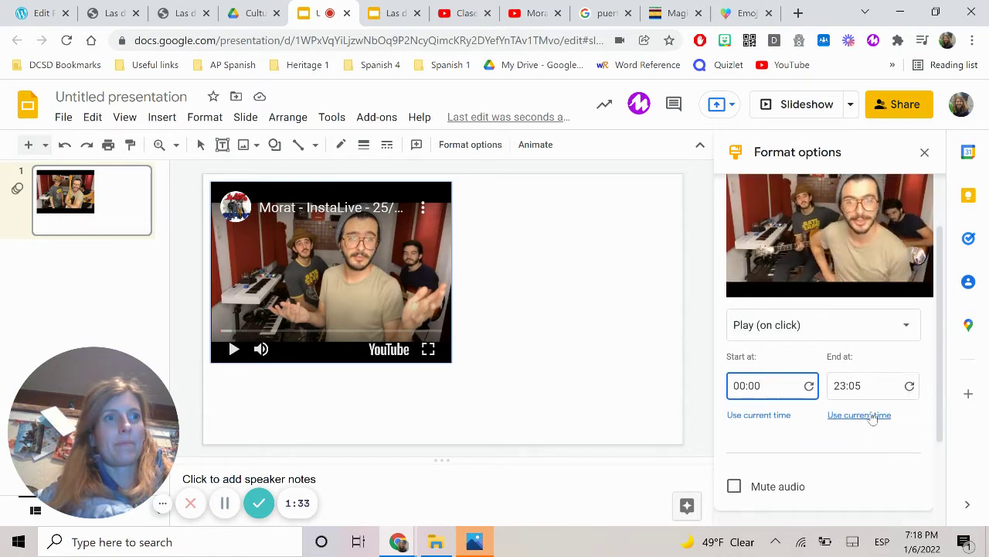
{"action": "scroll", "coordinate": [872, 417], "scroll_direction": "up", "scroll_amount": 1}
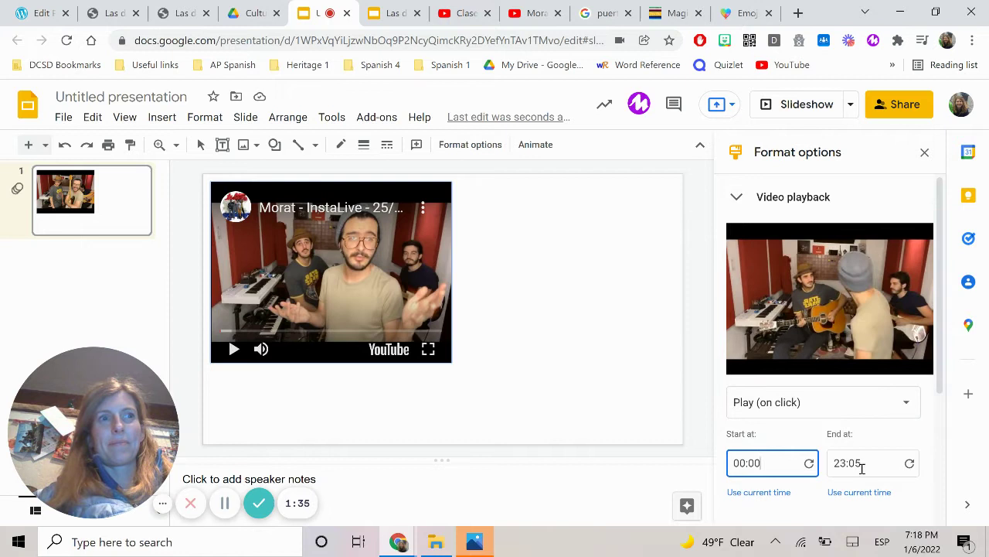
{"action": "scroll", "coordinate": [861, 468], "scroll_direction": "down", "scroll_amount": 1}
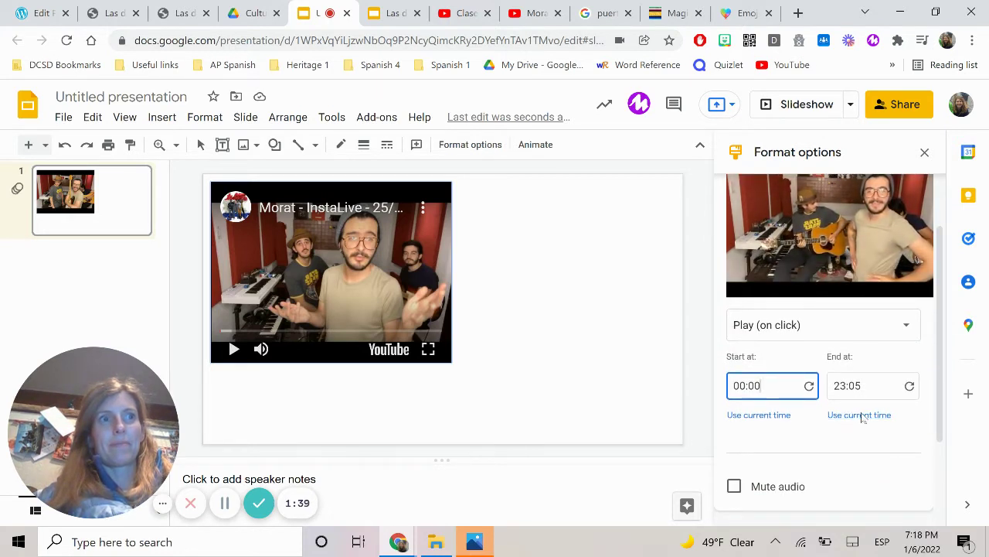
{"action": "left_click", "coordinate": [748, 285]}
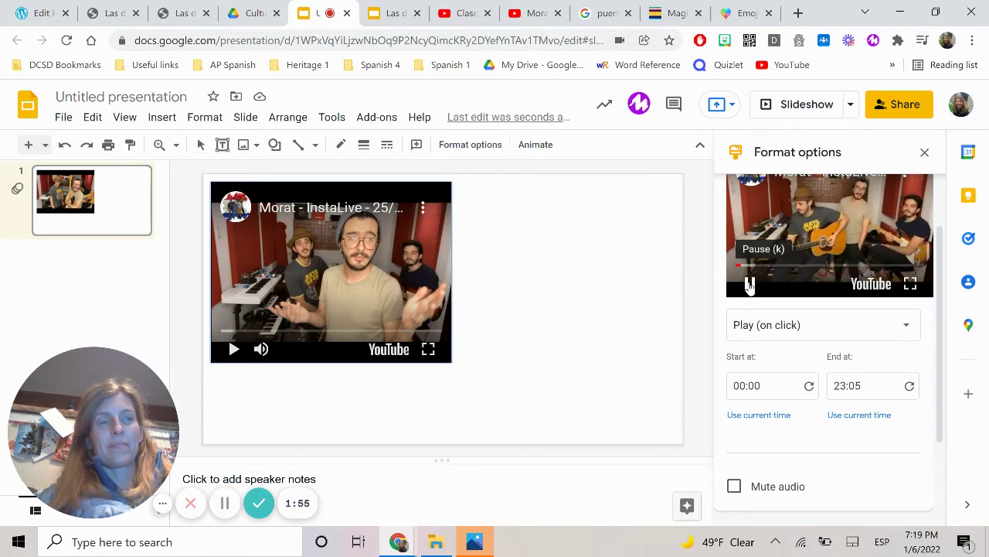
{"action": "left_click", "coordinate": [749, 286]}
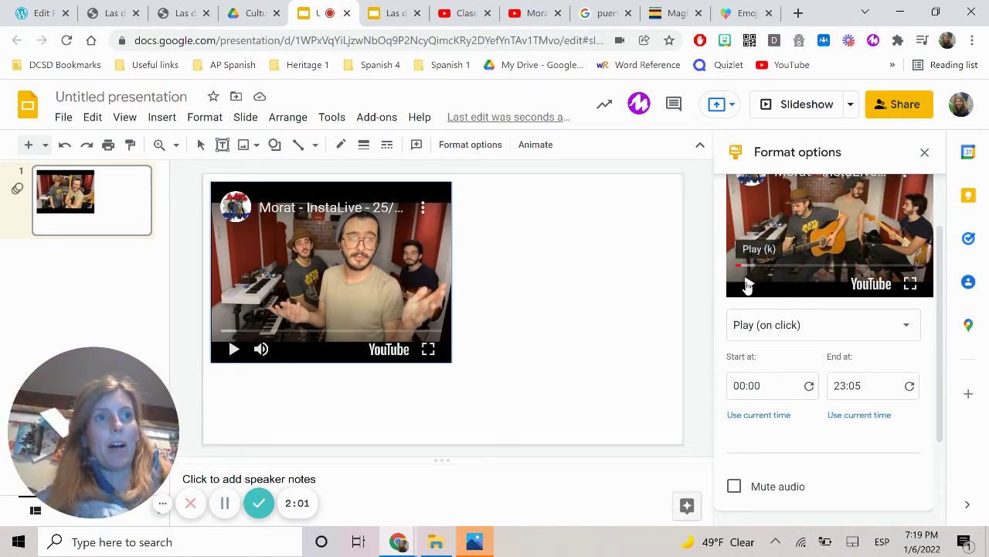
{"action": "left_click", "coordinate": [853, 416]}
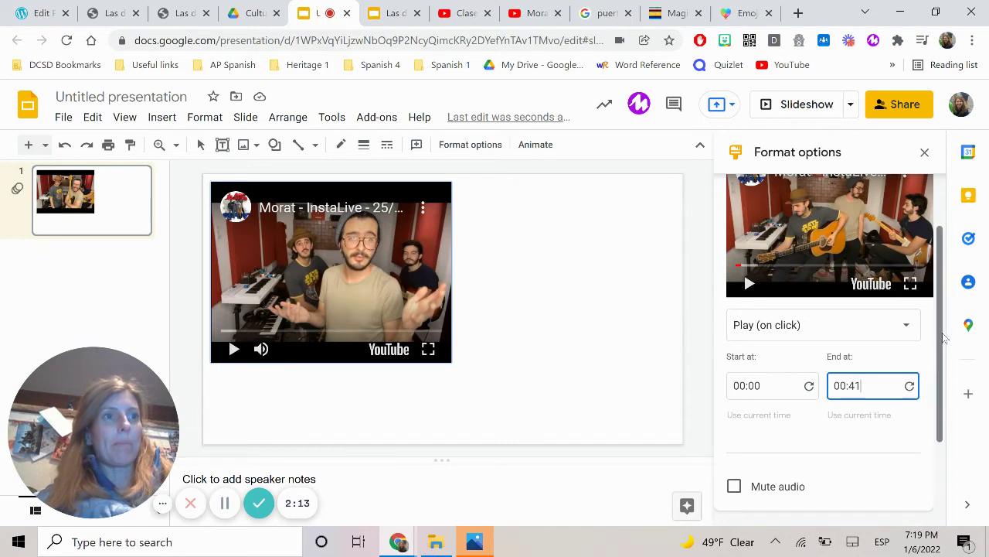
Review the available playback modes for the video and choose Play (on click).
{"action": "scroll", "coordinate": [943, 352], "scroll_direction": "down", "scroll_amount": 1}
{"action": "scroll", "coordinate": [941, 349], "scroll_direction": "down", "scroll_amount": 1}
{"action": "scroll", "coordinate": [935, 345], "scroll_direction": "up", "scroll_amount": 2}
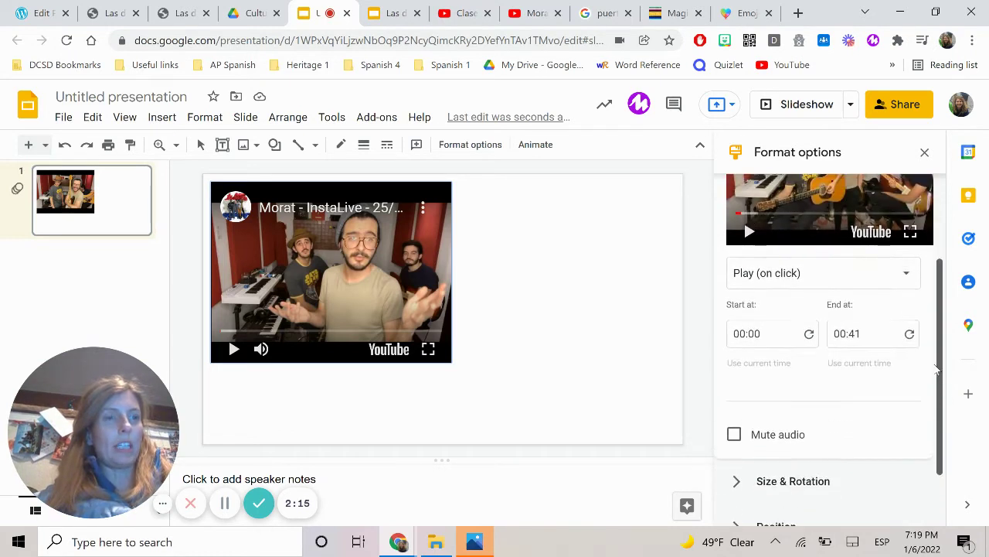
{"action": "scroll", "coordinate": [932, 343], "scroll_direction": "down", "scroll_amount": 1}
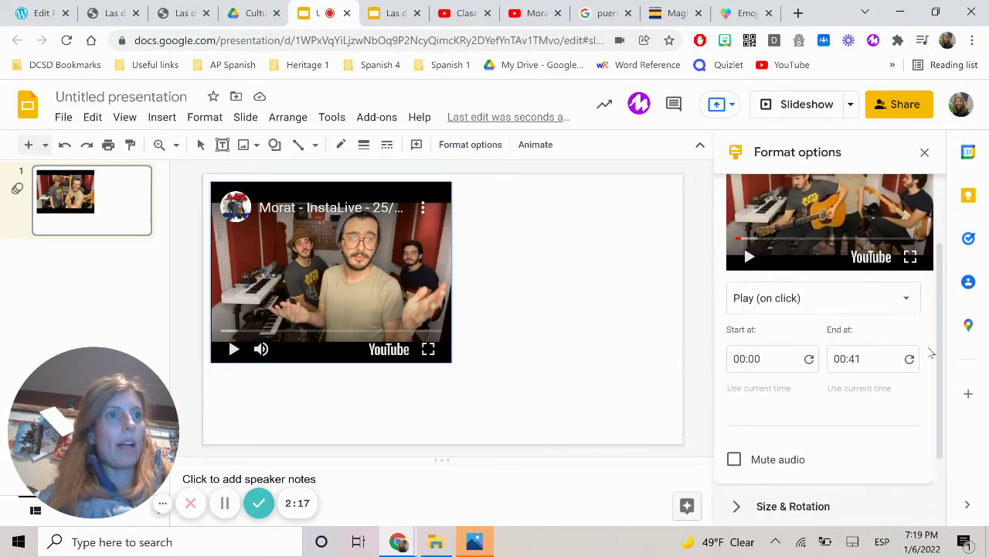
{"action": "left_click", "coordinate": [814, 301]}
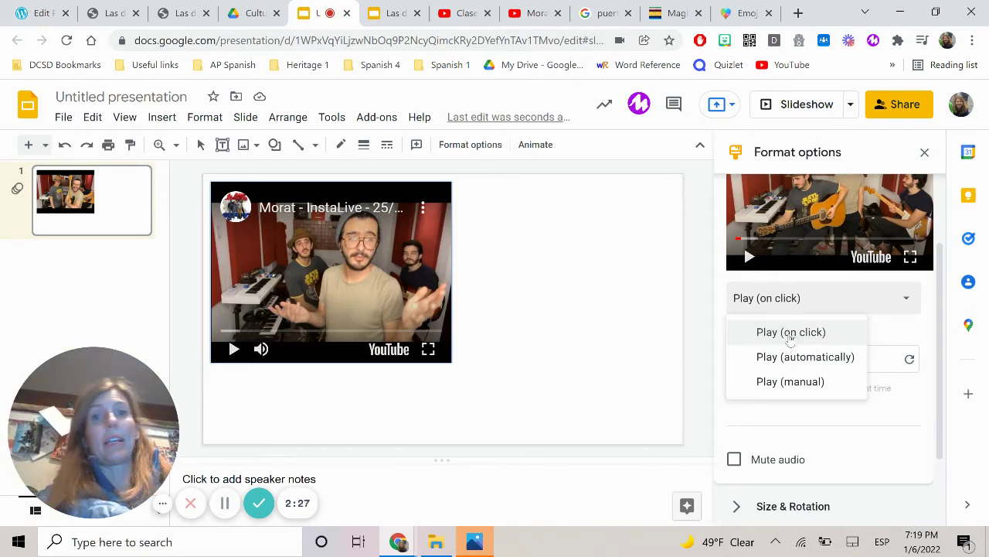
{"action": "left_click", "coordinate": [789, 333]}
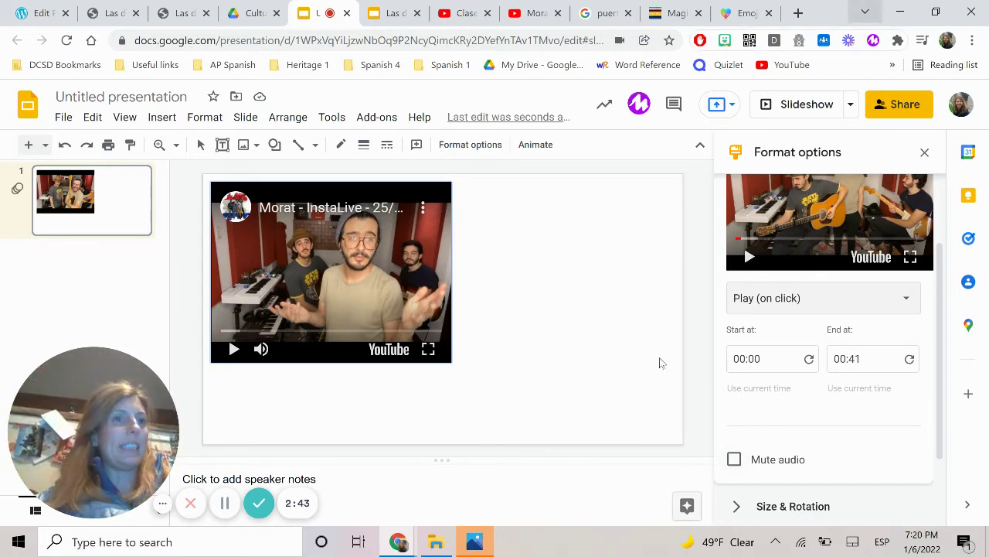
Look over the remaining format options and exit the player so the video is selected as an object on the slide.
{"action": "scroll", "coordinate": [838, 404], "scroll_direction": "up", "scroll_amount": 1}
{"action": "scroll", "coordinate": [842, 394], "scroll_direction": "up", "scroll_amount": 2}
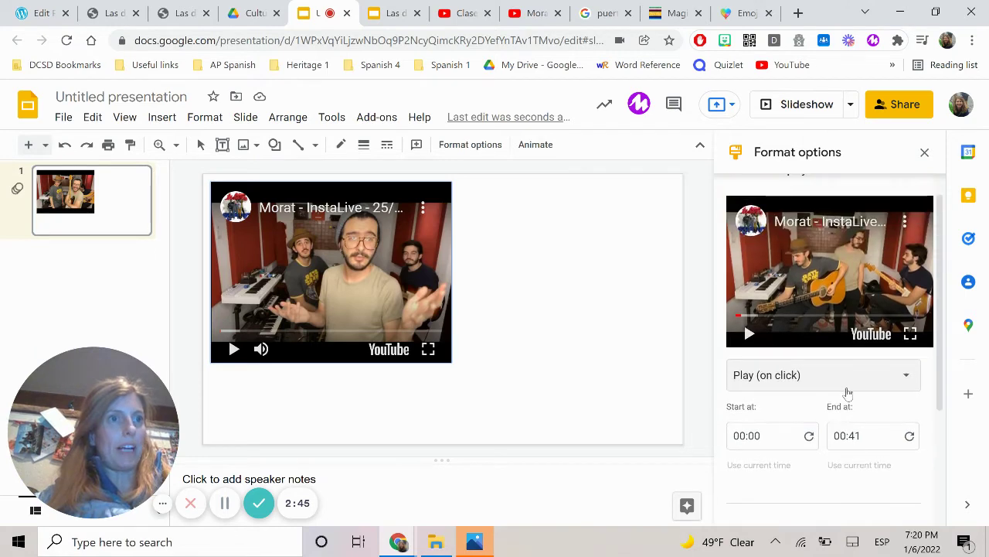
{"action": "scroll", "coordinate": [846, 391], "scroll_direction": "down", "scroll_amount": 6}
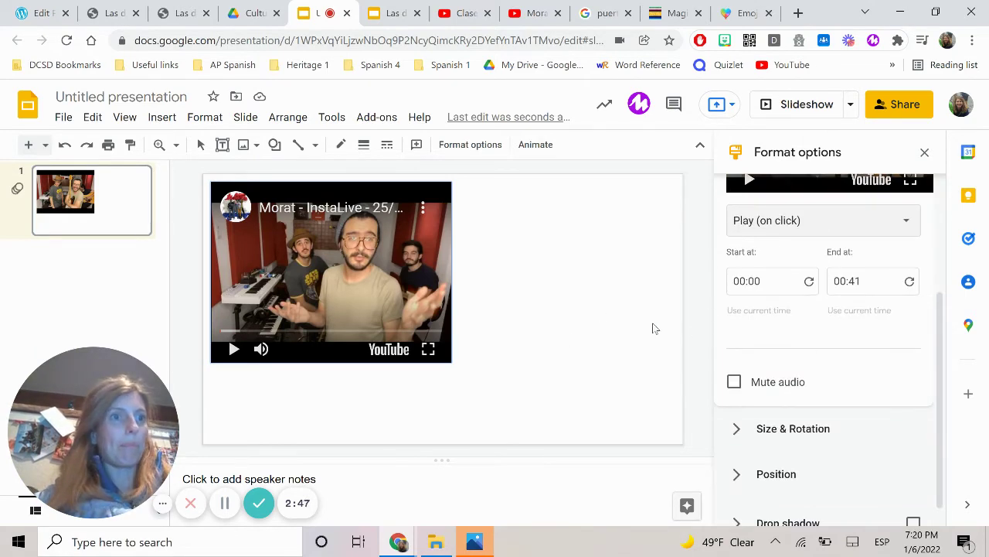
{"action": "left_click", "coordinate": [556, 317]}
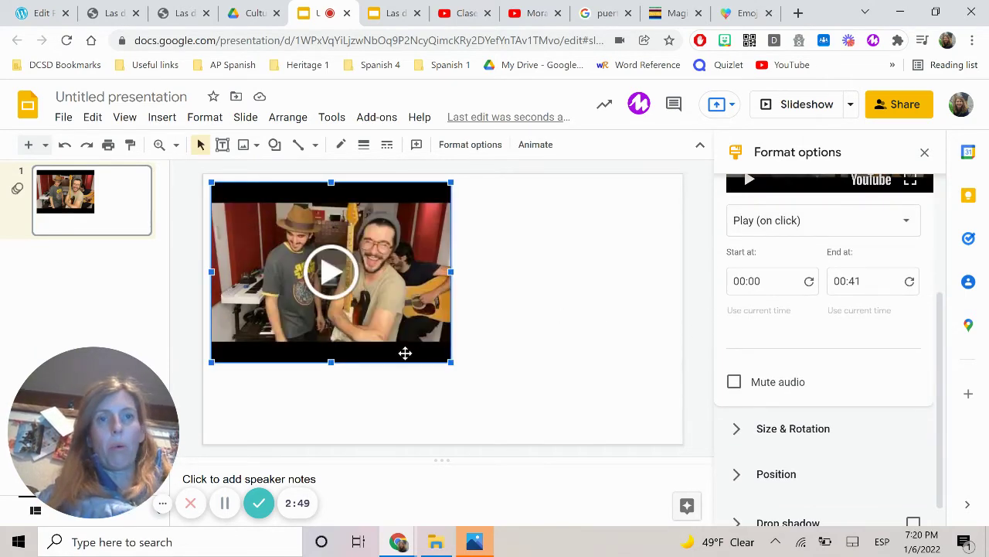
Move the video slightly down on the slide and draw a text box in the empty area beside it.
{"action": "left_click_drag", "start_coordinate": [376, 300], "coordinate": [381, 331]}
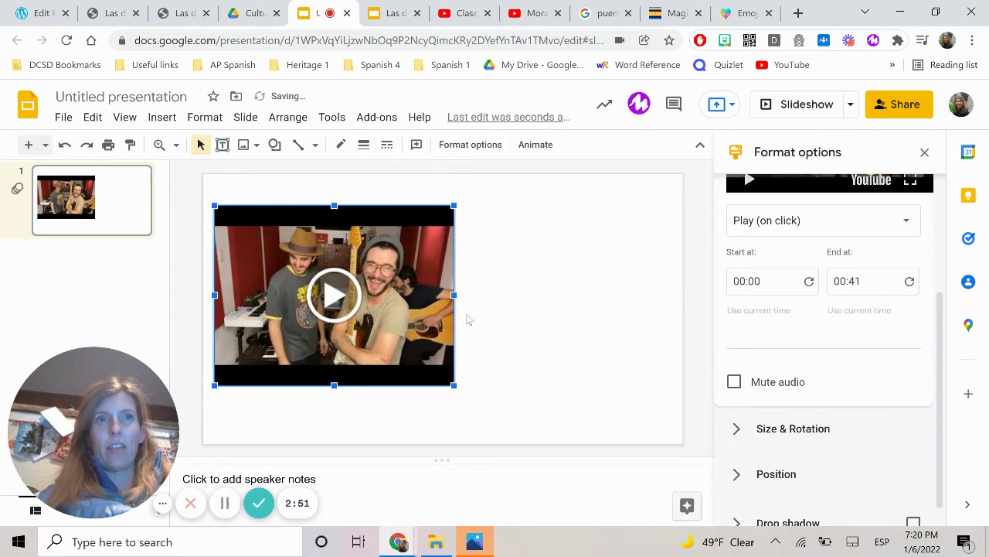
{"action": "left_click", "coordinate": [222, 145]}
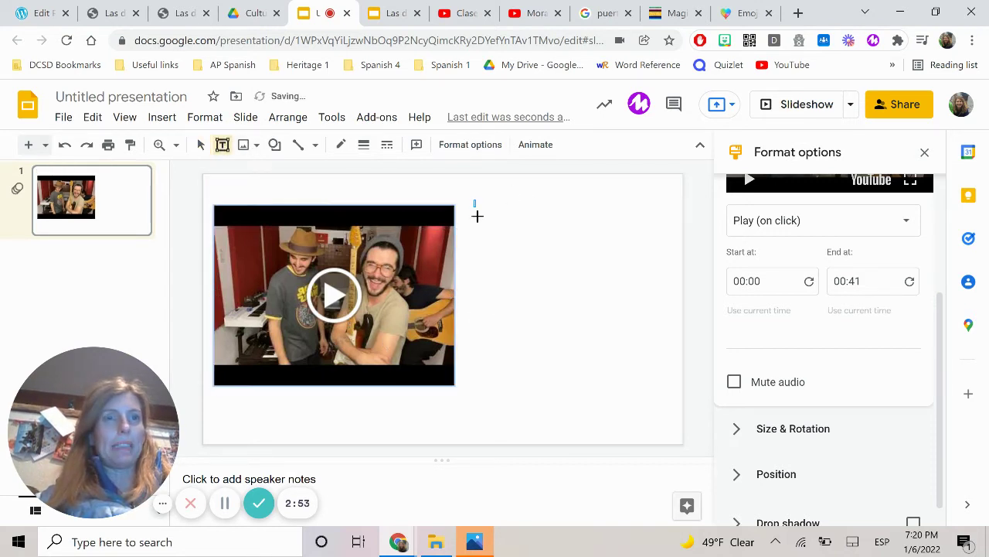
{"action": "left_click_drag", "start_coordinate": [474, 200], "coordinate": [622, 361]}
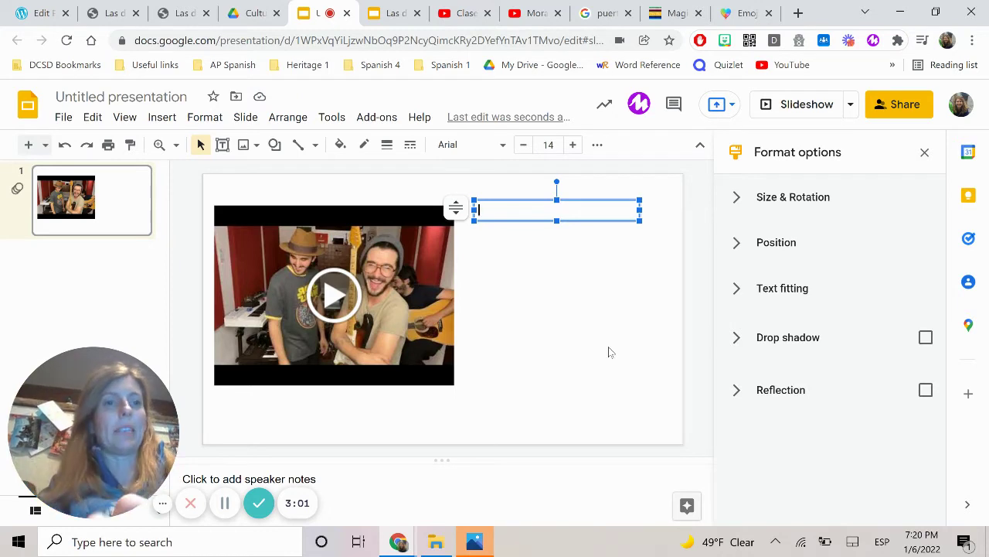
Enter "Los chicos de Morat hacen un video de Instagram Live. ¿Cuántas personas miran su video en este momento?" in the text box, followed by three blank lines.
{"action": "type", "text": "Los chi"}
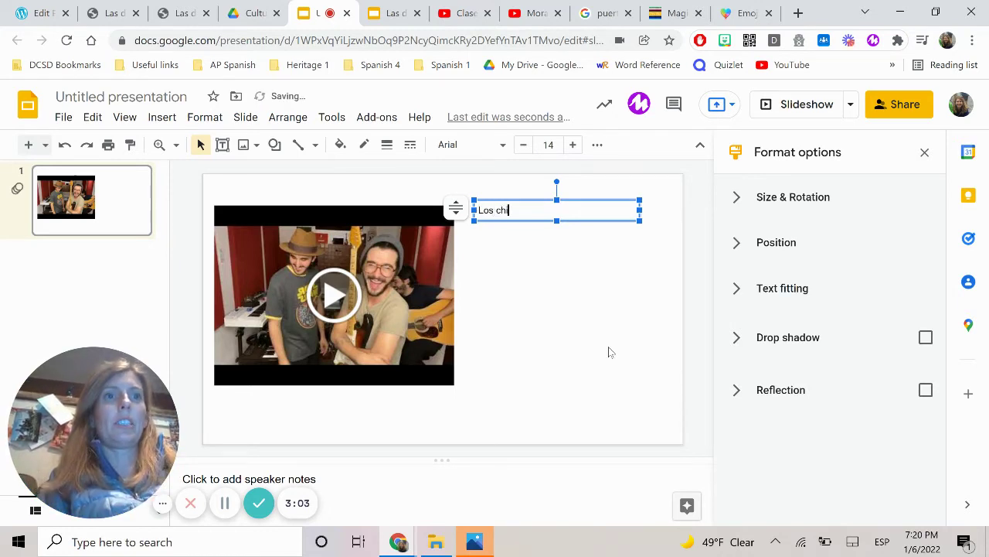
{"action": "type", "text": "cos de Morat "}
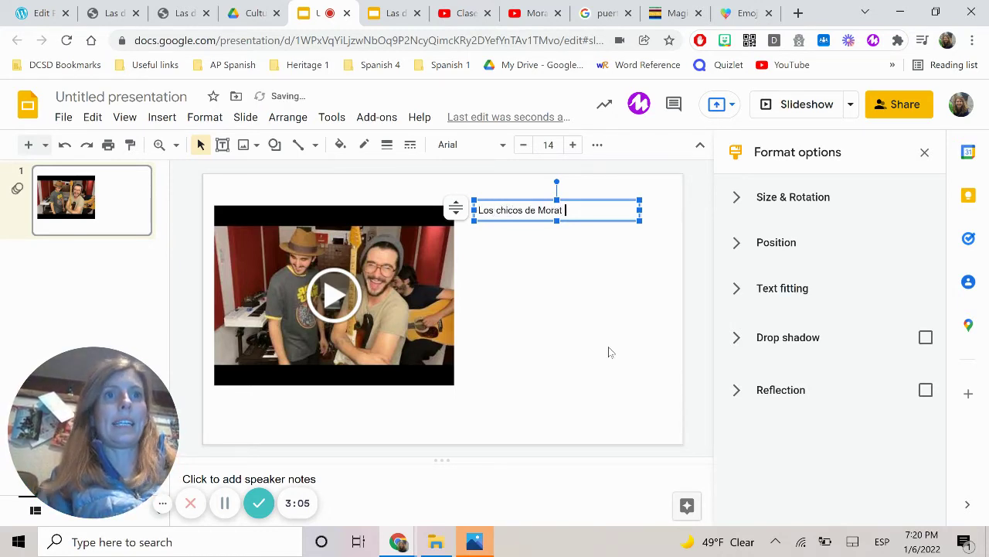
{"action": "type", "text": "hacen un"}
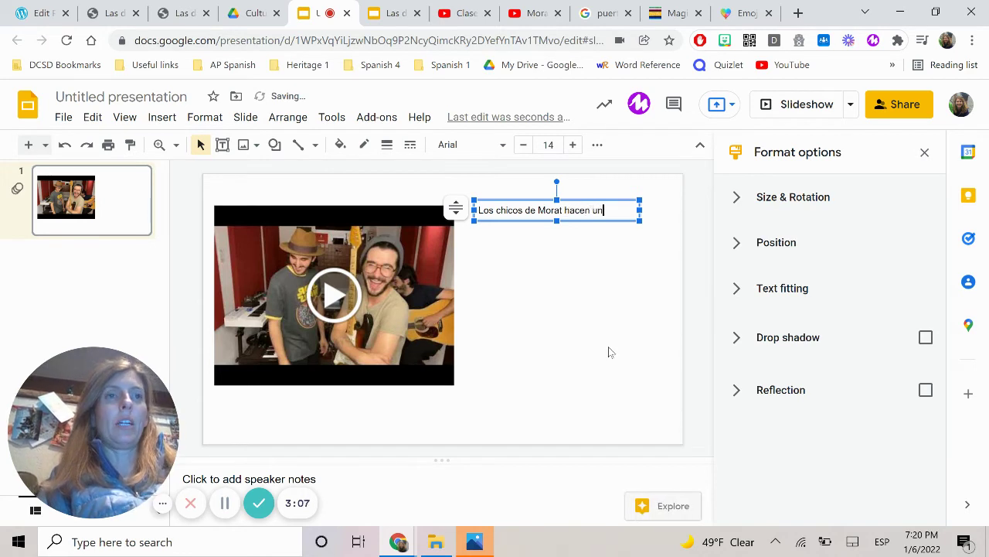
{"action": "type", "text": " video d"}
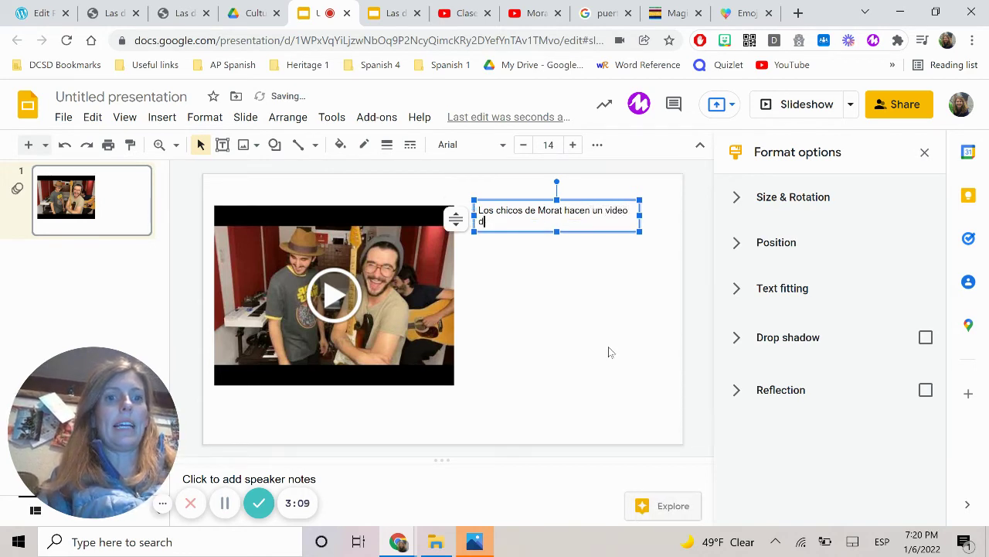
{"action": "type", "text": "e Instagram"}
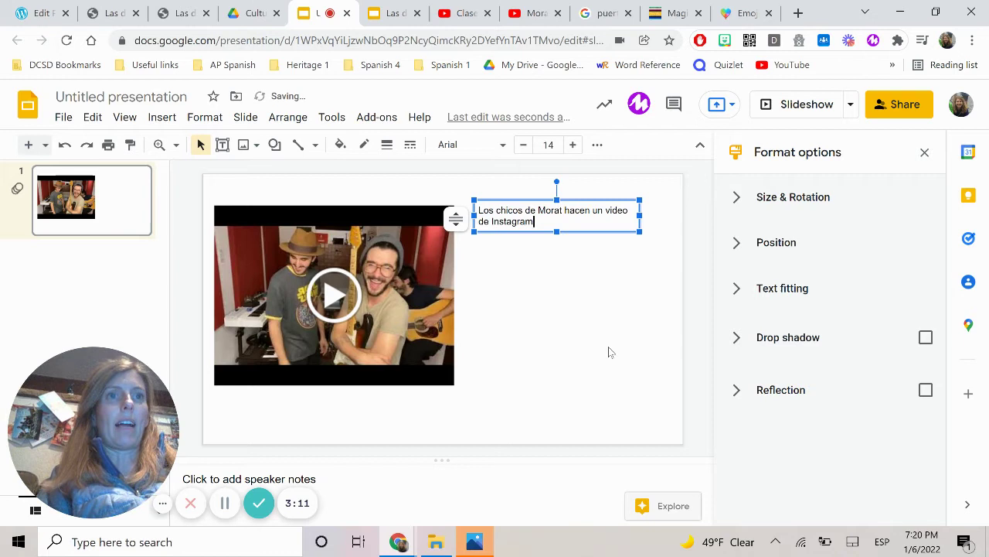
{"action": "type", "text": " Live. ¿"}
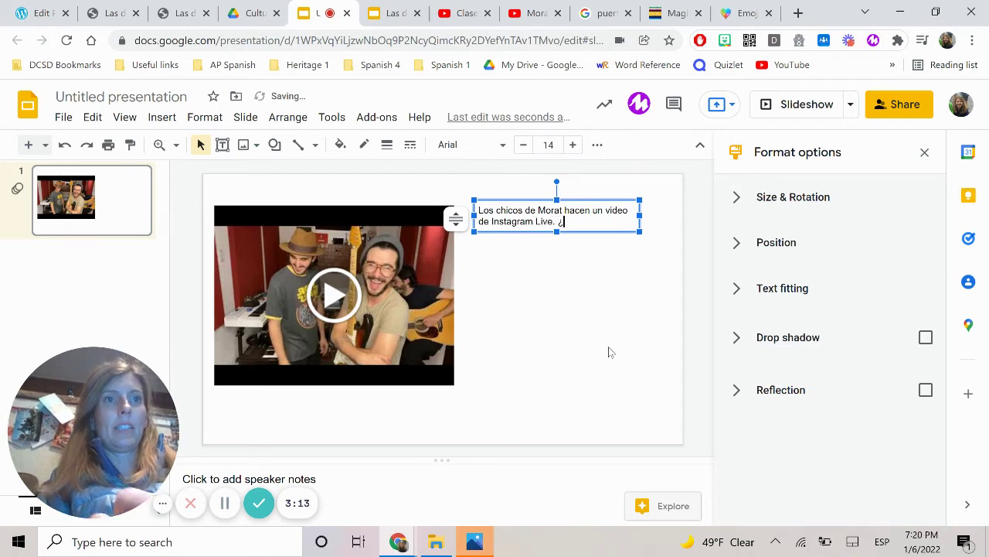
{"action": "type", "text": "Cuántas perso"}
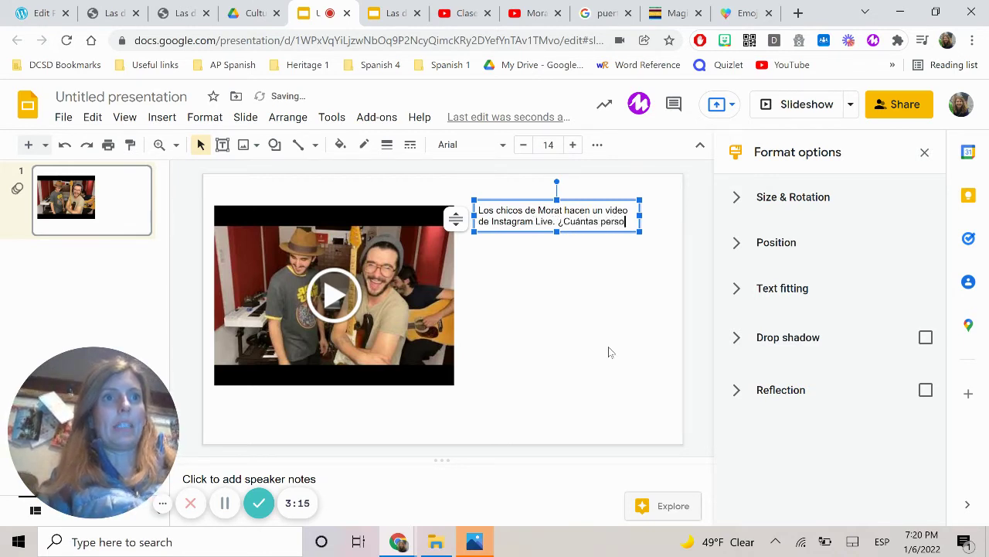
{"action": "type", "text": "nas miran su video"}
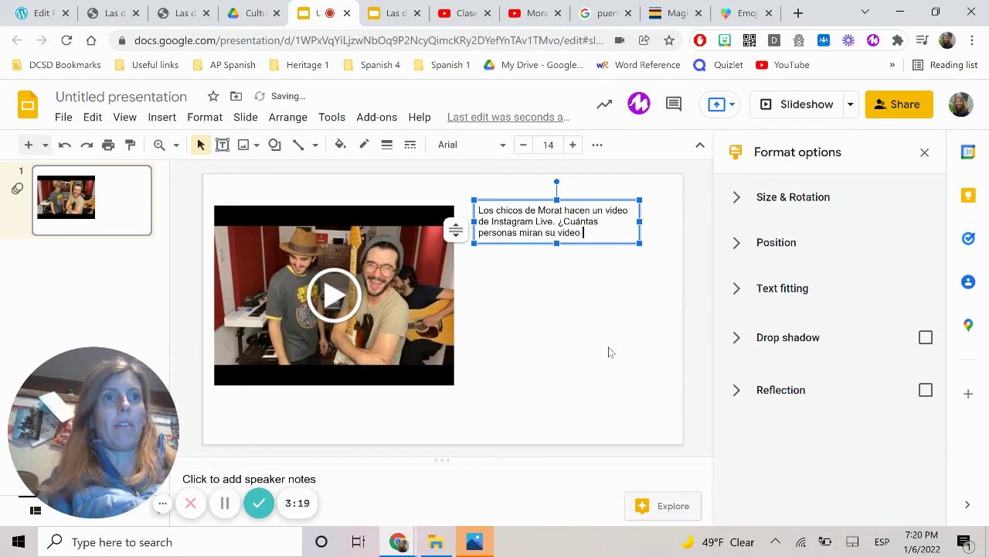
{"action": "type", "text": "en este mom"}
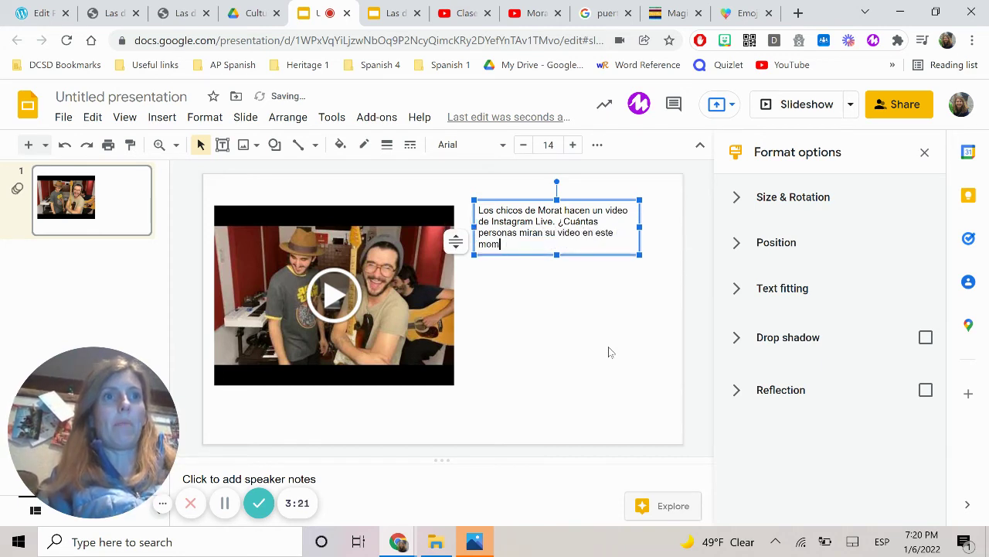
{"action": "type", "text": "ento?"}
{"action": "key", "text": "Return"}
{"action": "key", "text": "Return"}
{"action": "key", "text": "Return"}
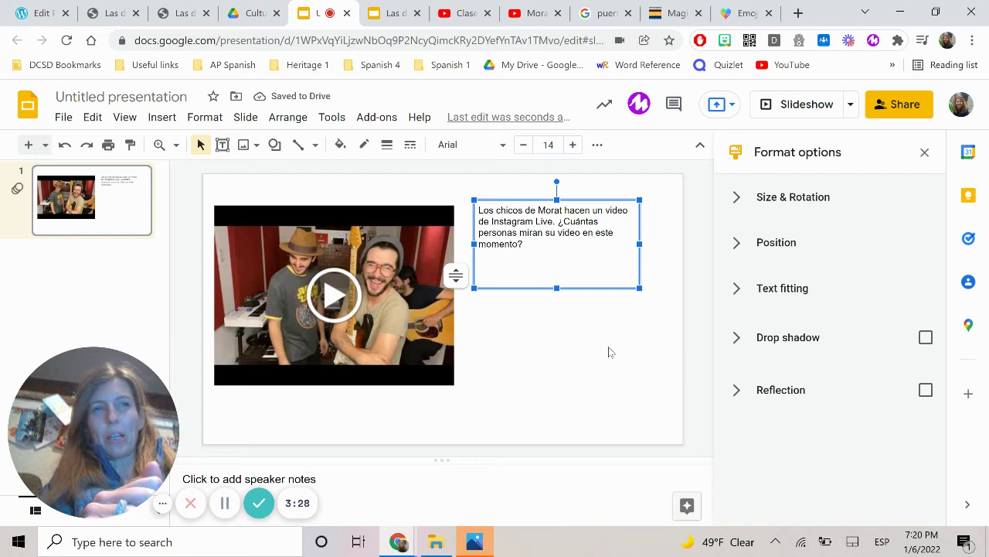
Set the question text to font size 30 and widen its text box to nearly the slide's edge.
{"action": "triple_click", "coordinate": [571, 235]}
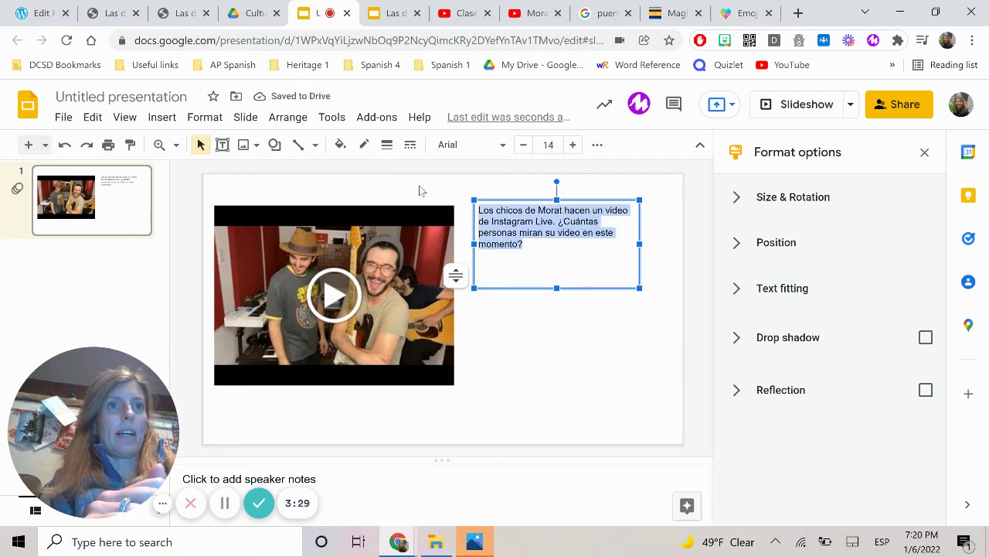
{"action": "left_click", "coordinate": [552, 144]}
{"action": "key", "text": "Return"}
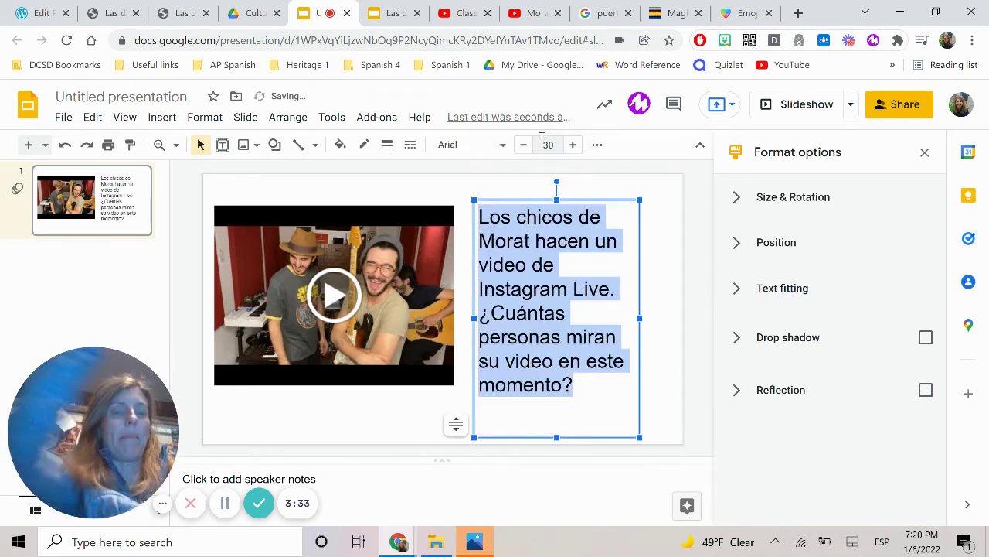
{"action": "left_click_drag", "start_coordinate": [639, 317], "coordinate": [672, 309]}
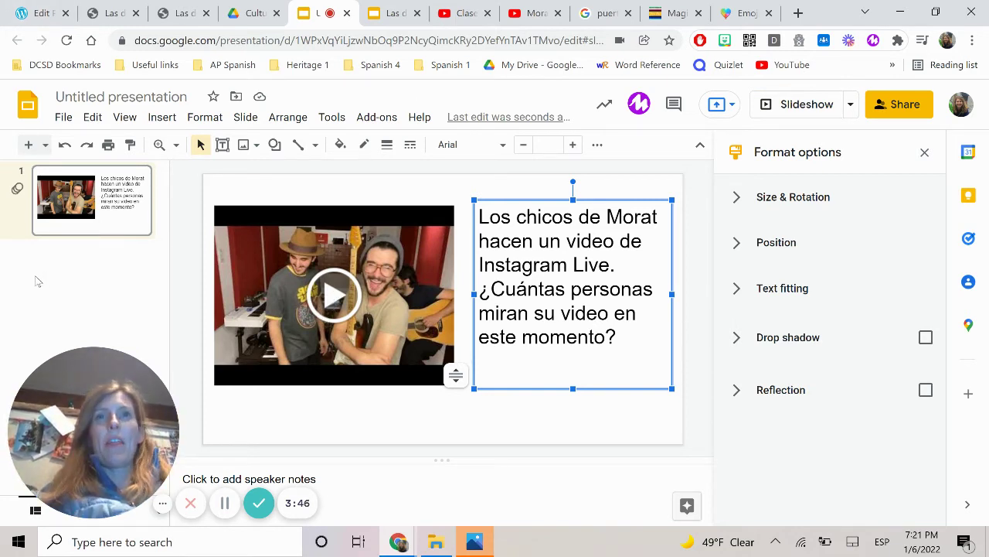
Duplicate the slide that contains the video and the question.
{"action": "left_click", "coordinate": [101, 263]}
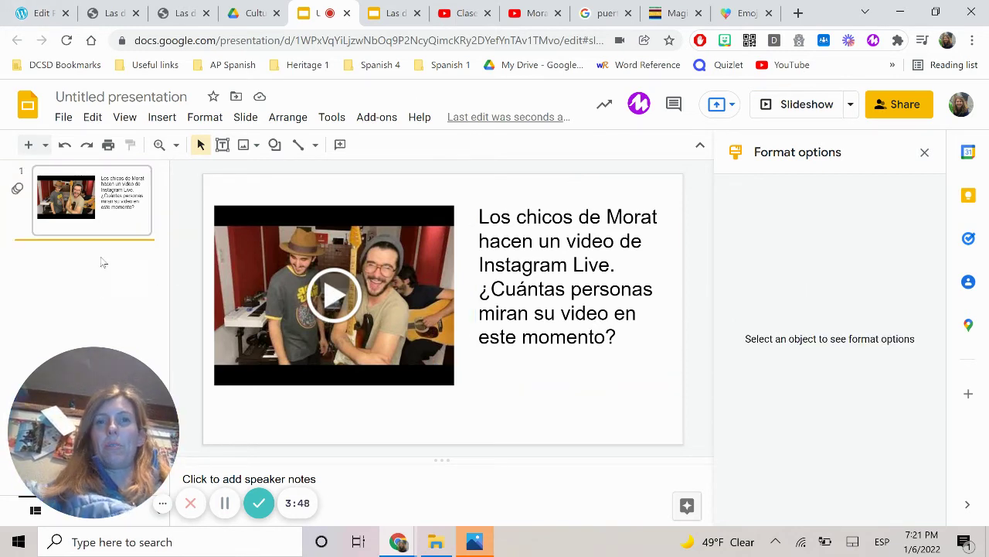
{"action": "left_click", "coordinate": [106, 216]}
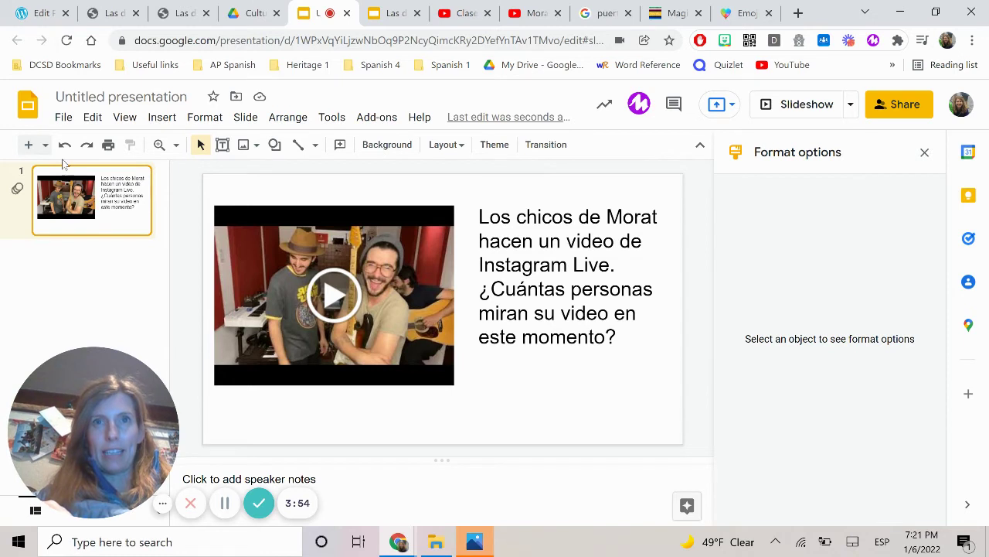
{"action": "key", "text": "ctrl+d"}
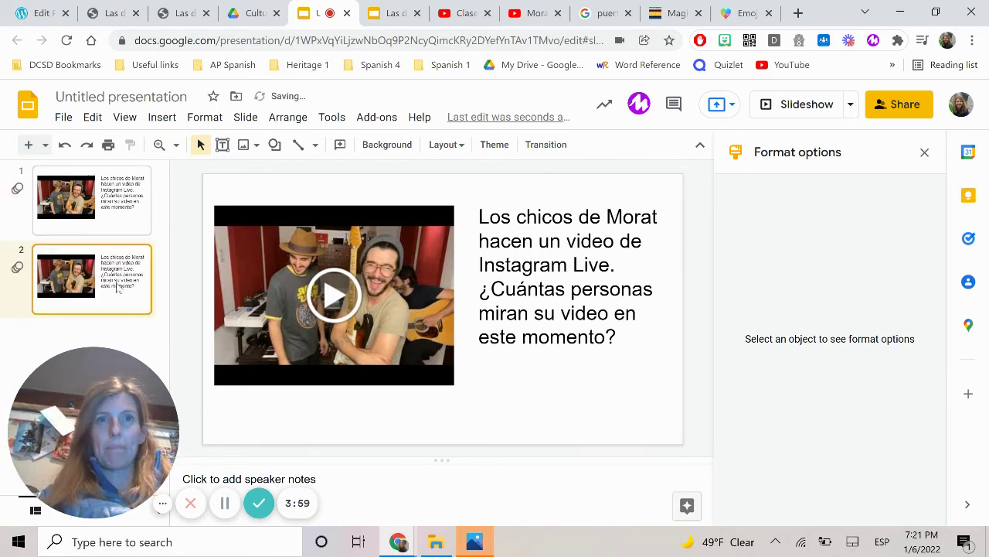
Select the video on the duplicated slide, pause its playback, and set its start time to 00:41.
{"action": "left_click", "coordinate": [423, 331]}
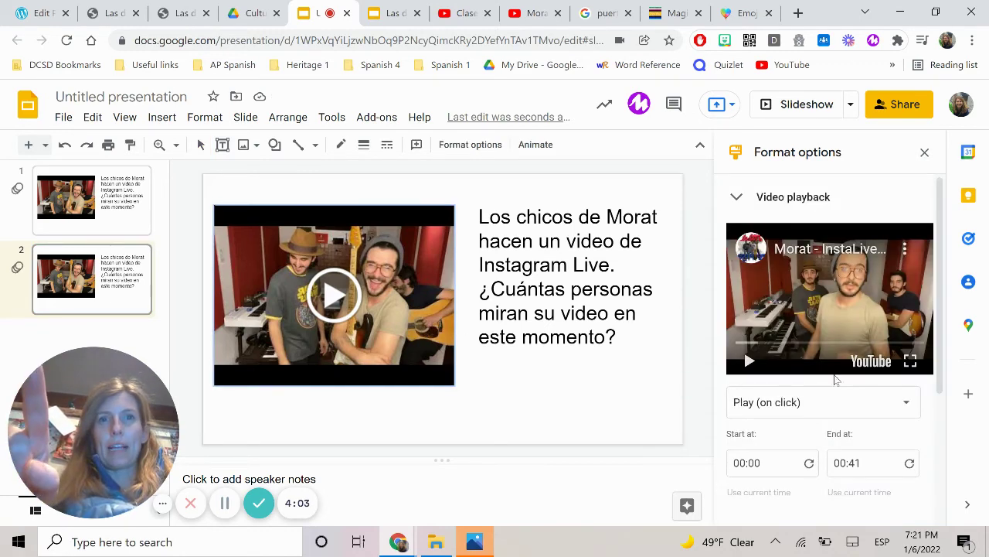
{"action": "key", "text": "space"}
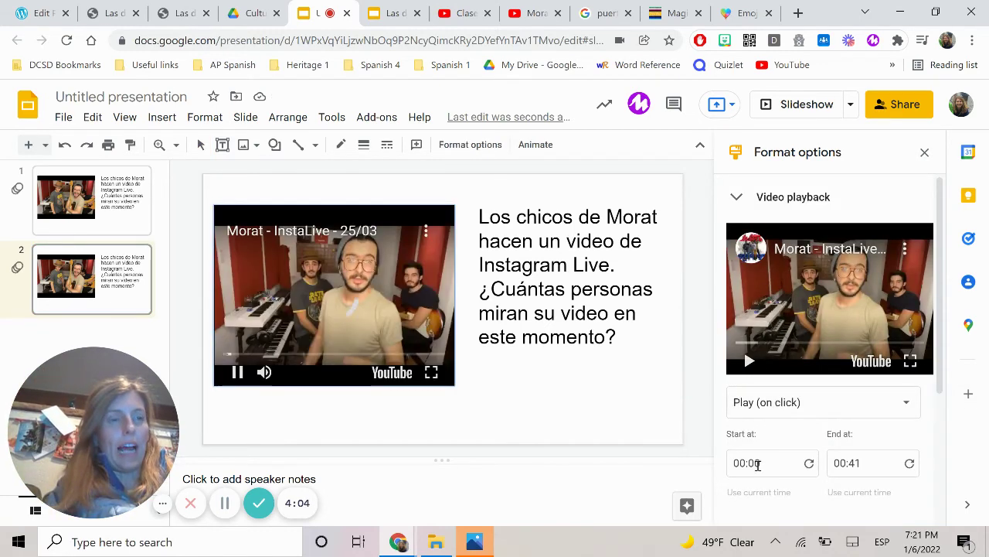
{"action": "left_click", "coordinate": [238, 372]}
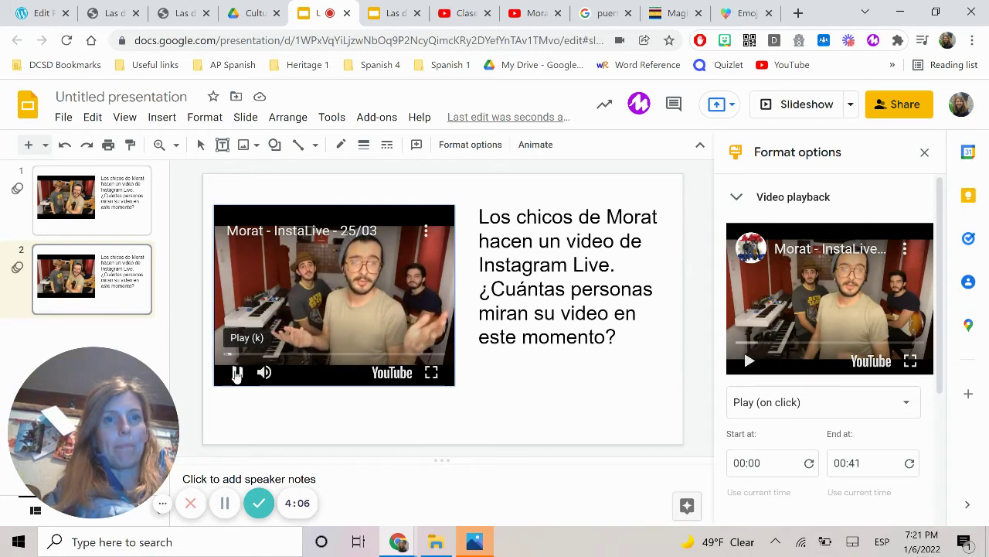
{"action": "left_click_drag", "start_coordinate": [766, 461], "coordinate": [744, 461]}
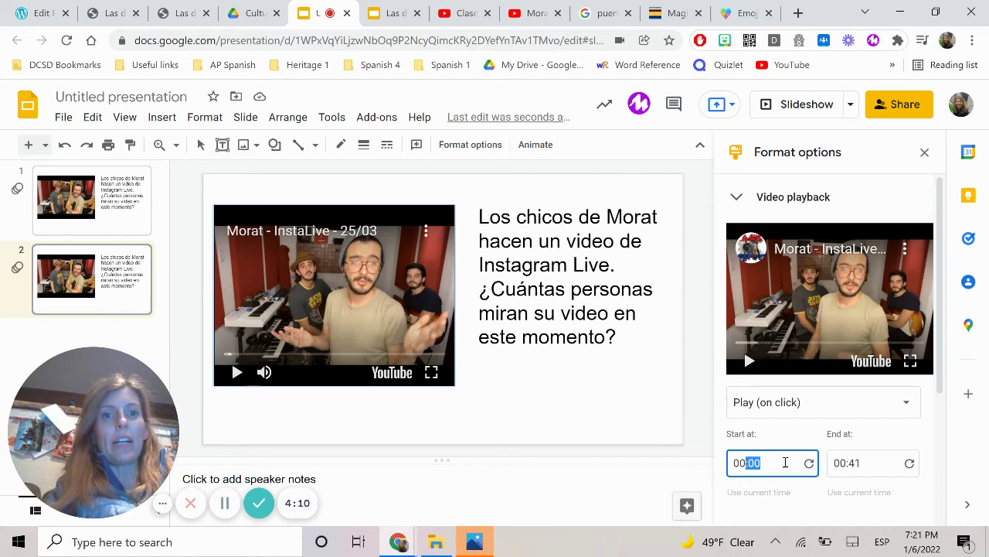
{"action": "type", "text": ":41"}
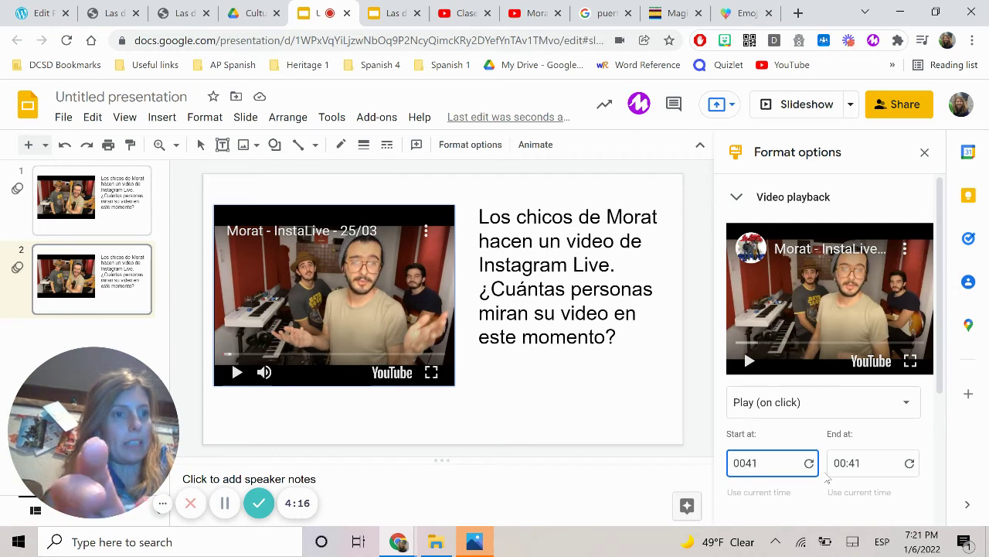
{"action": "type", "text": ":"}
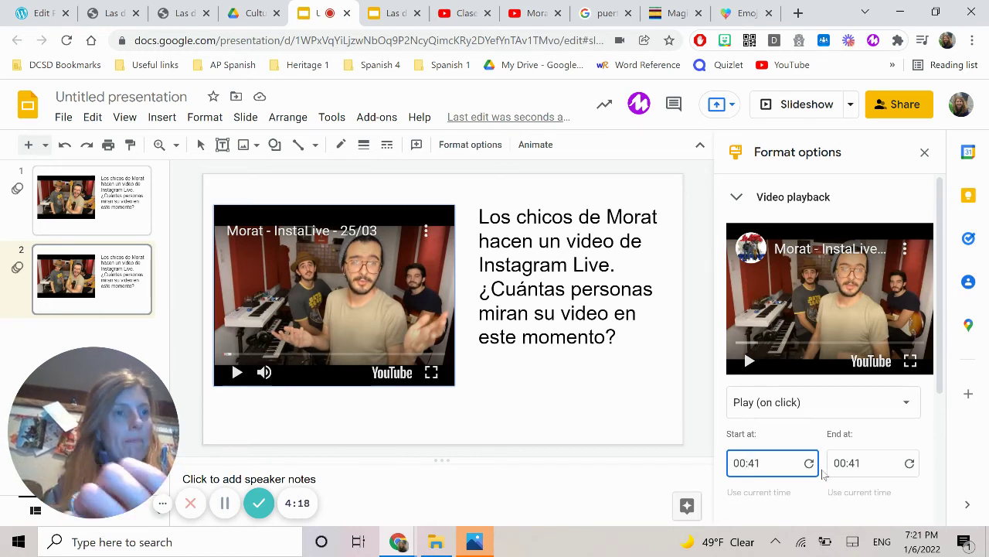
Clear the end time of the duplicated slide's video.
{"action": "double_click", "coordinate": [852, 462]}
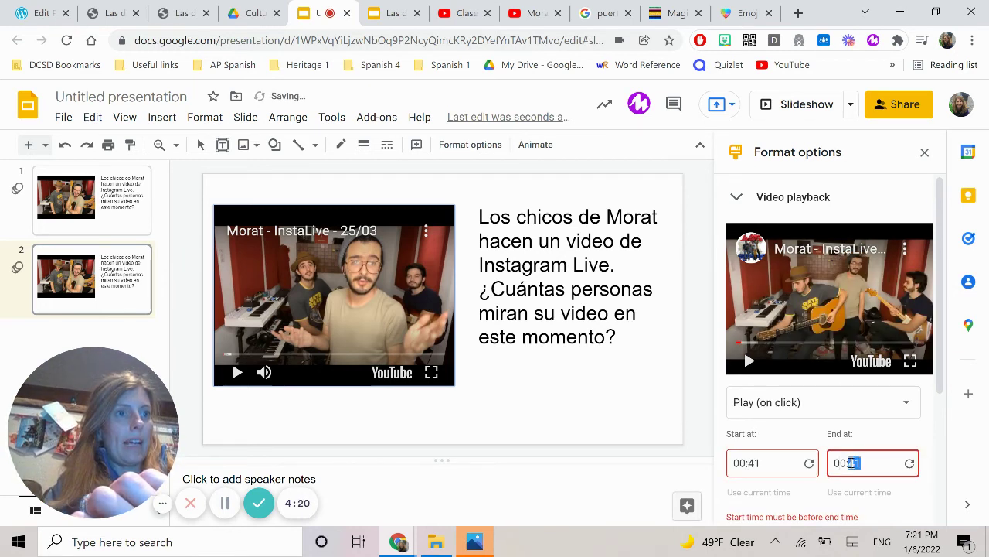
{"action": "triple_click", "coordinate": [852, 462]}
{"action": "key", "text": "BackSpace"}
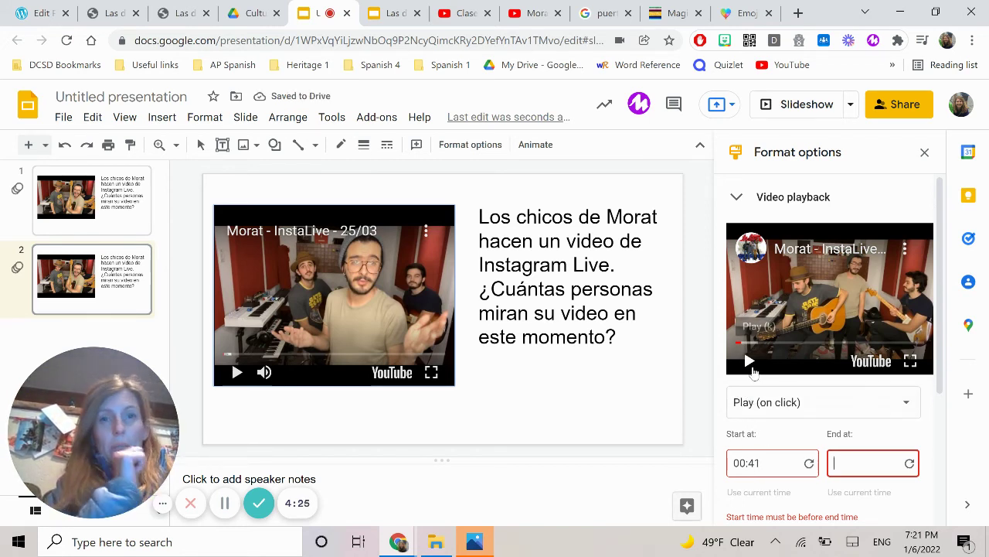
Play the preview to the next wanted starting point, pause it, and use its current time, 00:49, as the start time.
{"action": "left_click", "coordinate": [750, 362]}
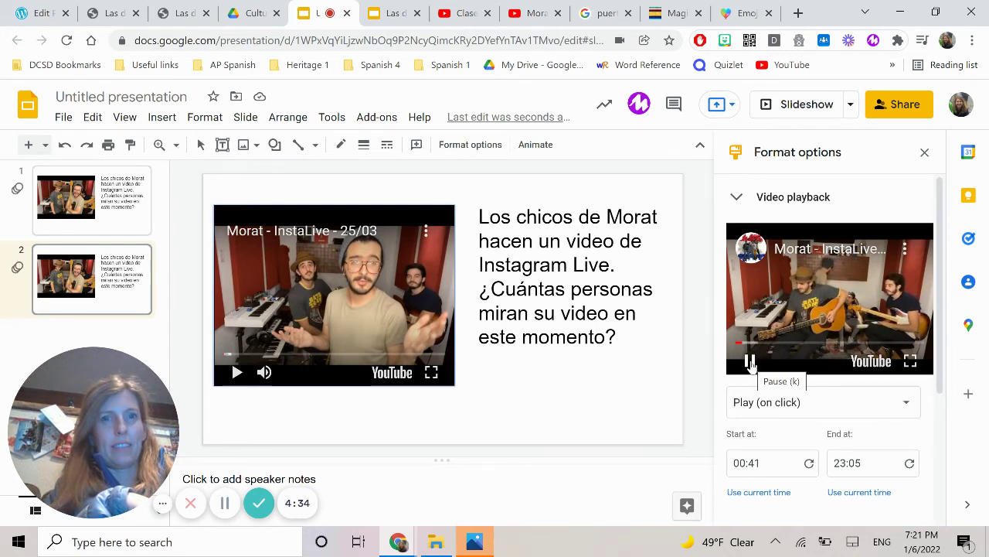
{"action": "left_click", "coordinate": [750, 361]}
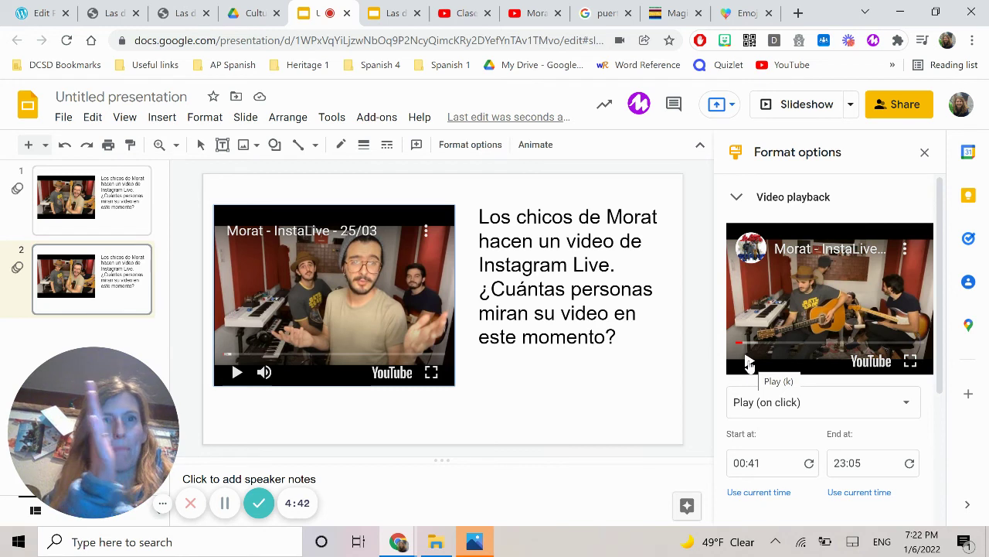
{"action": "left_click", "coordinate": [749, 492]}
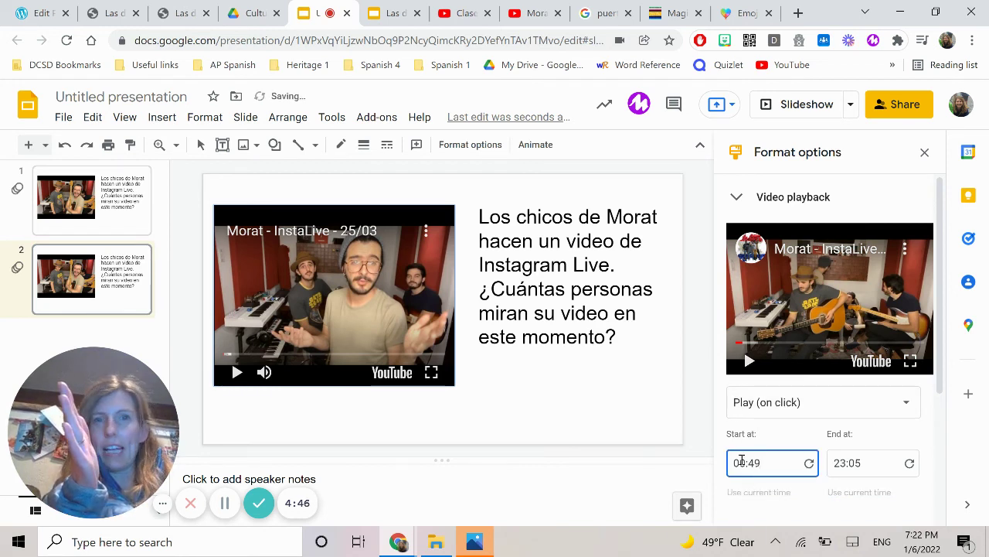